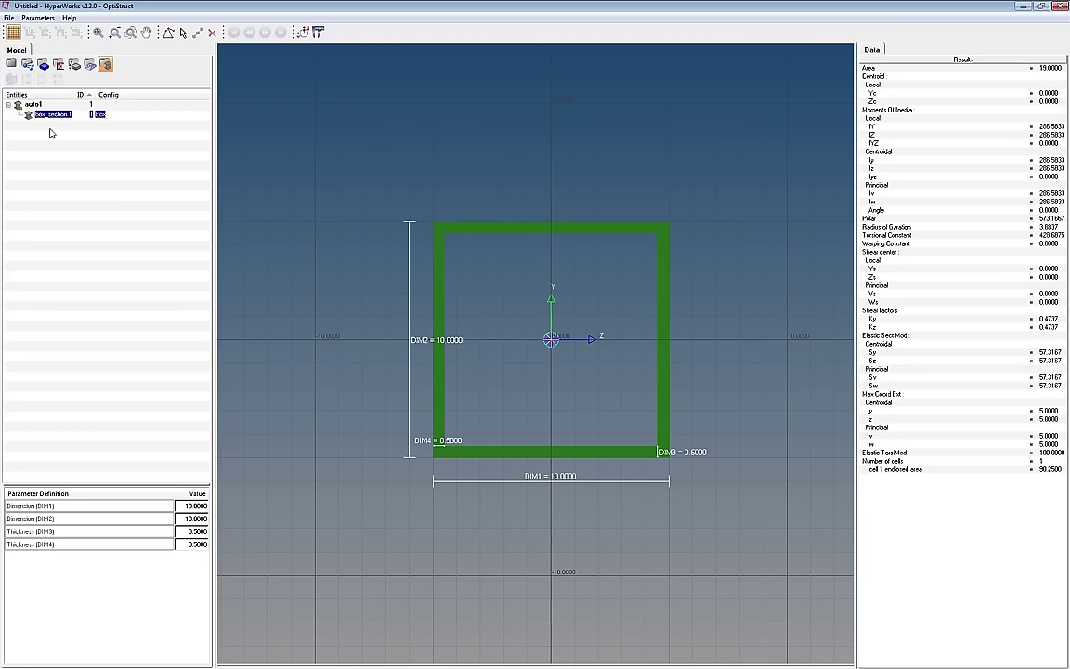
Step: Return to the model browser and assign the box_section.1 beam section in the card image of property Prop_Stahl
left_click(11, 64)
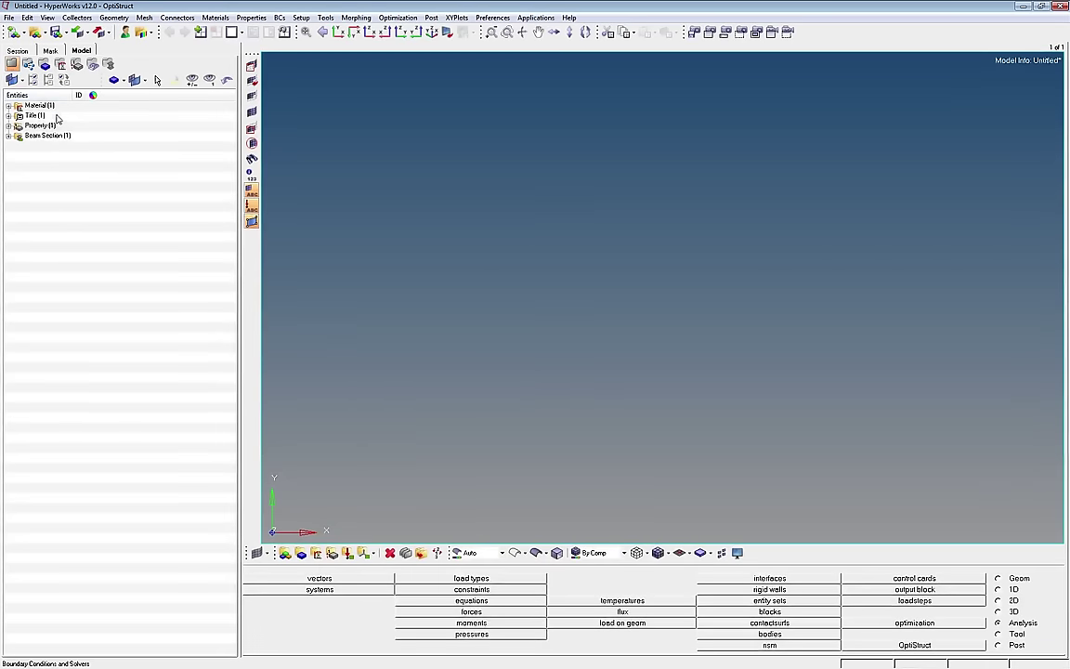
left_click(8, 125)
right_click(51, 136)
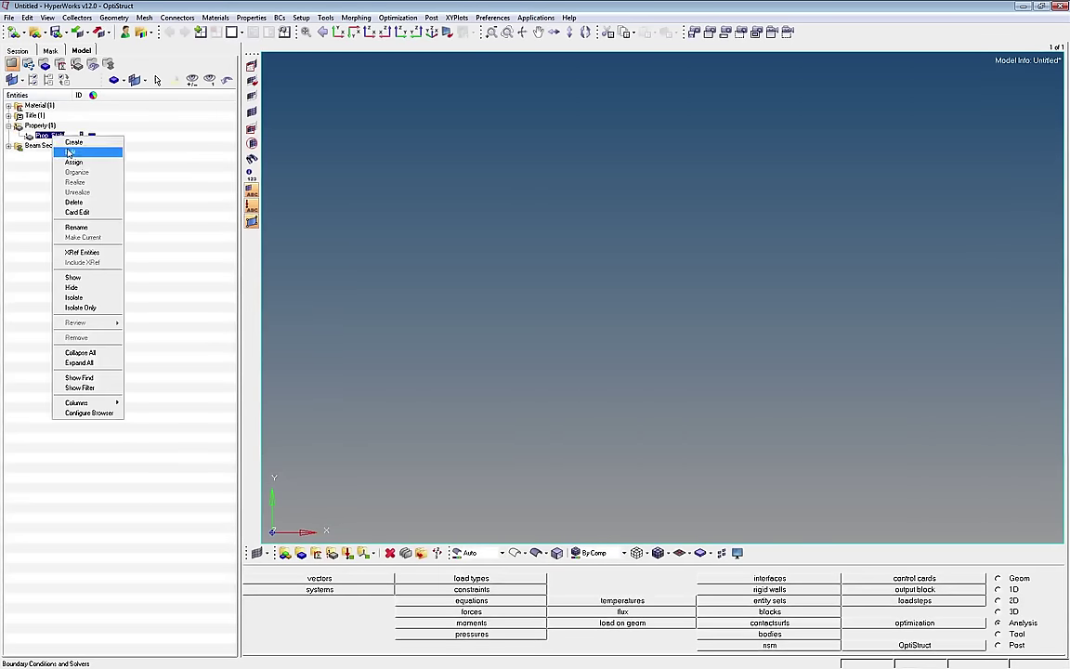
left_click(105, 216)
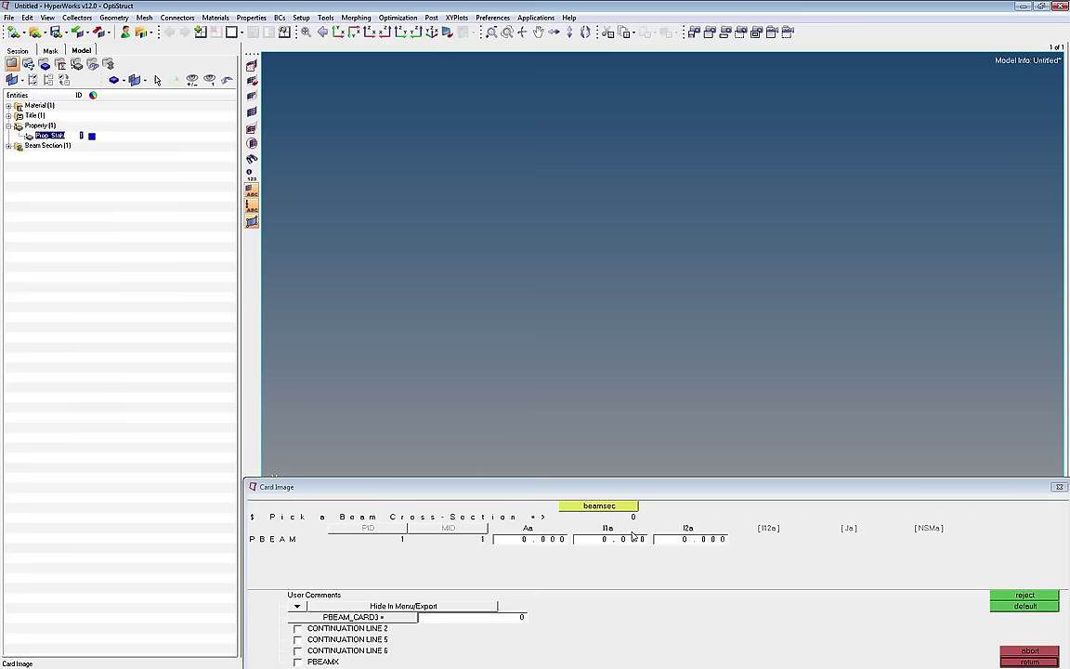
left_click(610, 509)
left_click(610, 509)
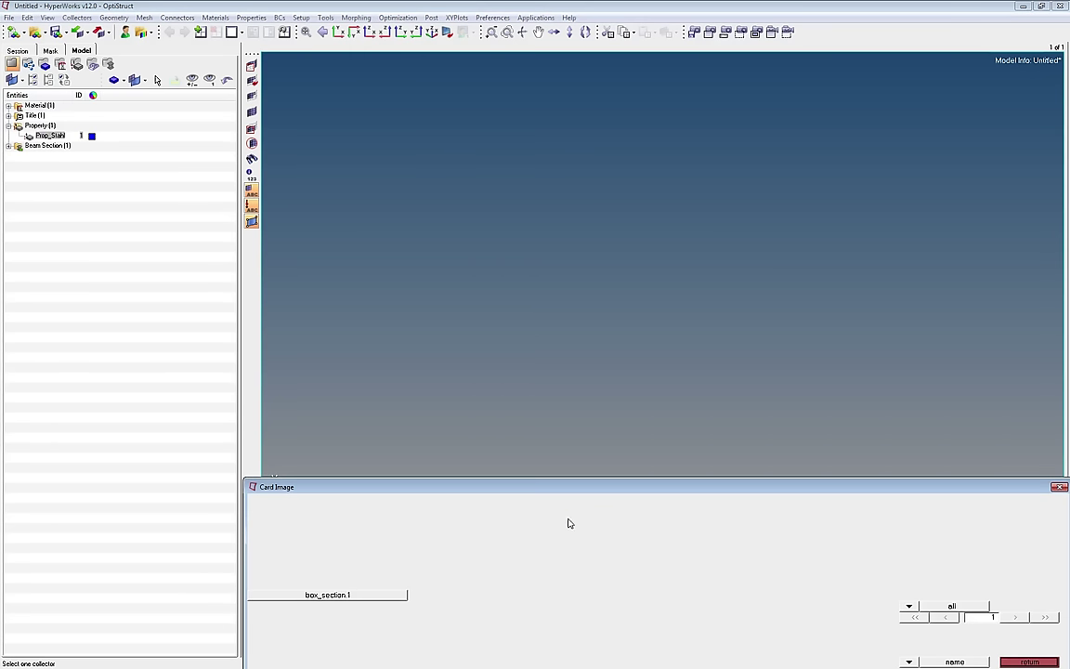
left_click(359, 596)
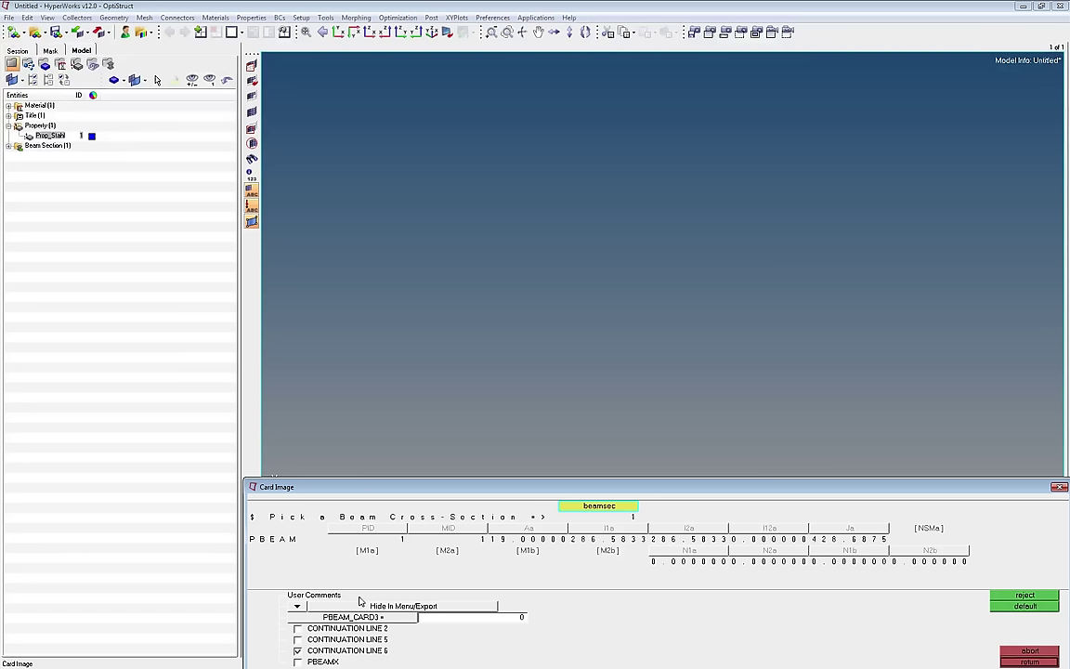
left_click(1024, 662)
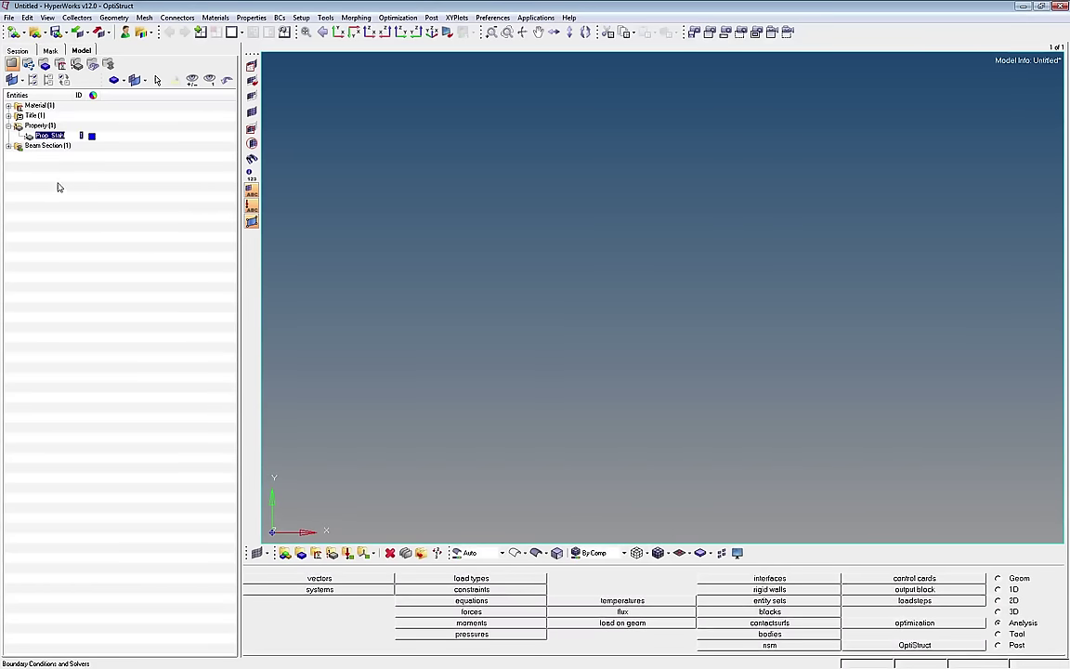
left_click(8, 126)
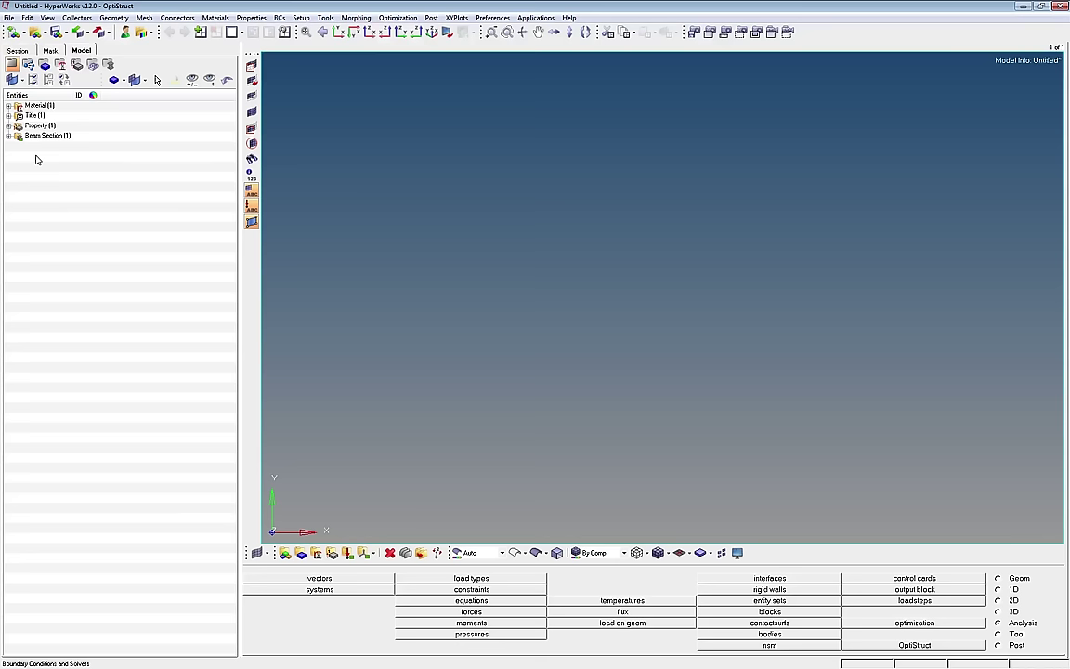
Step: Create a component named Balken with property Prop_Stahl and material Stahl assigned
right_click(36, 157)
mouse_move(80, 161)
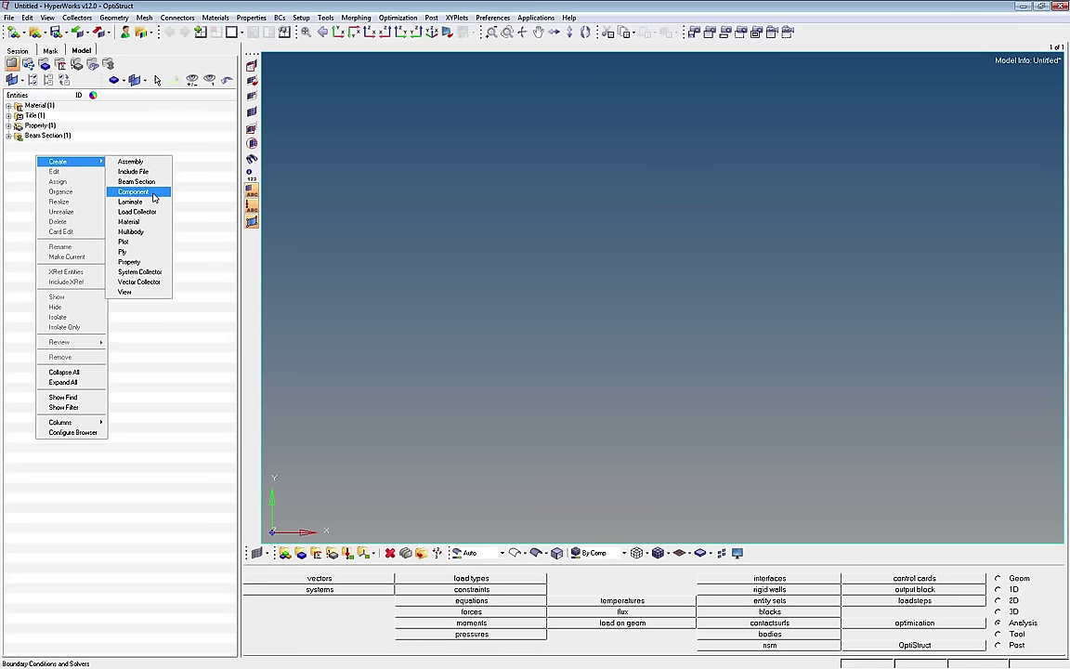
left_click(153, 197)
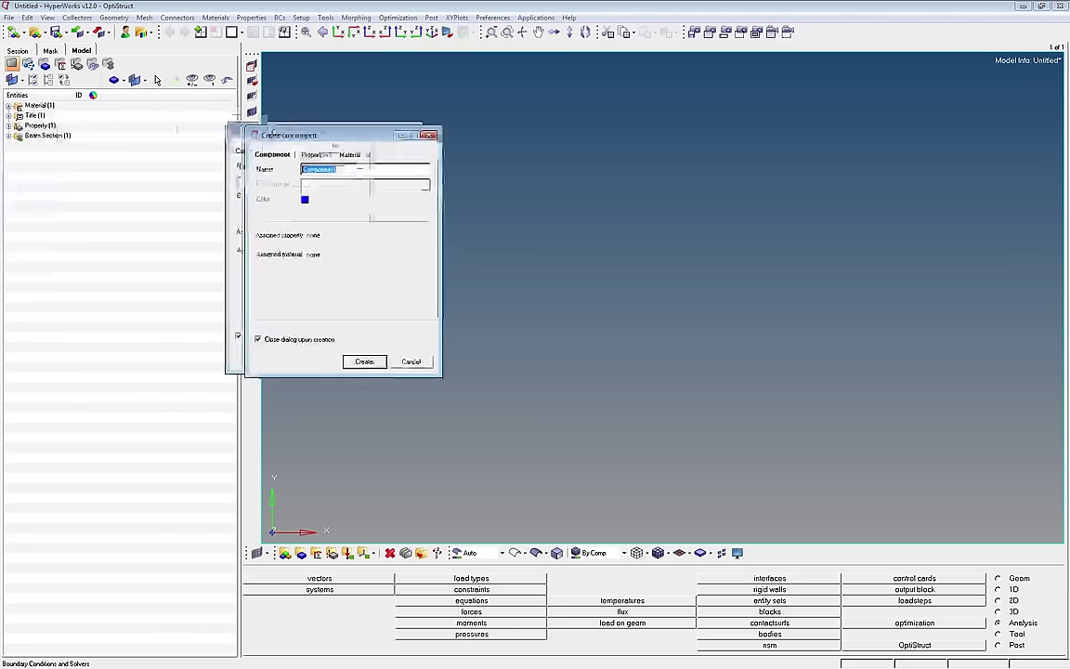
type("Balken")
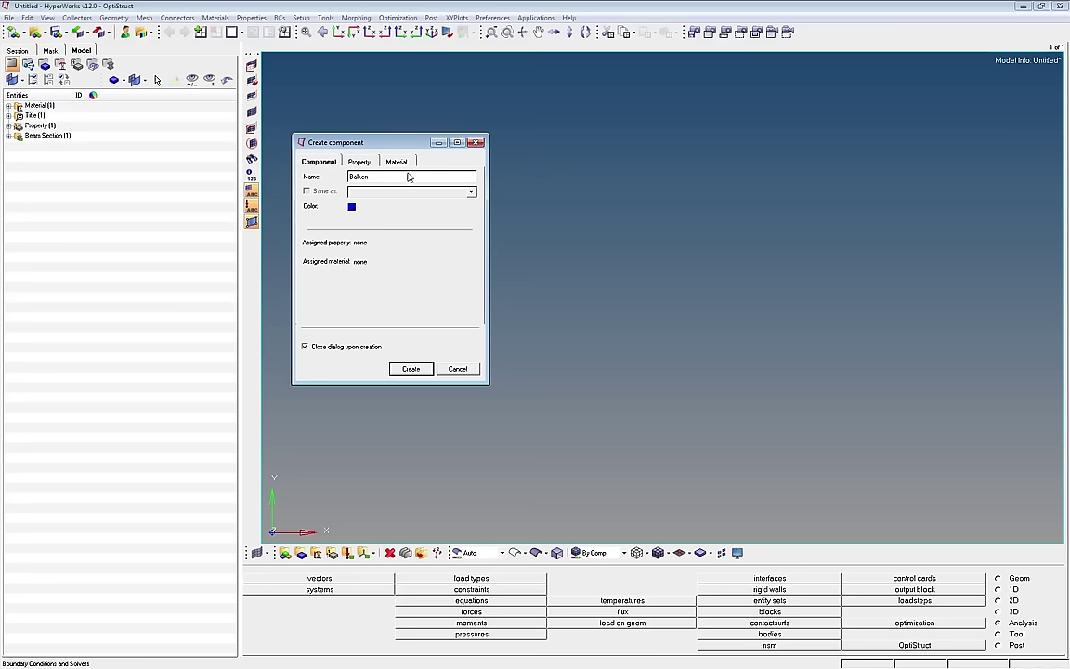
left_click(352, 164)
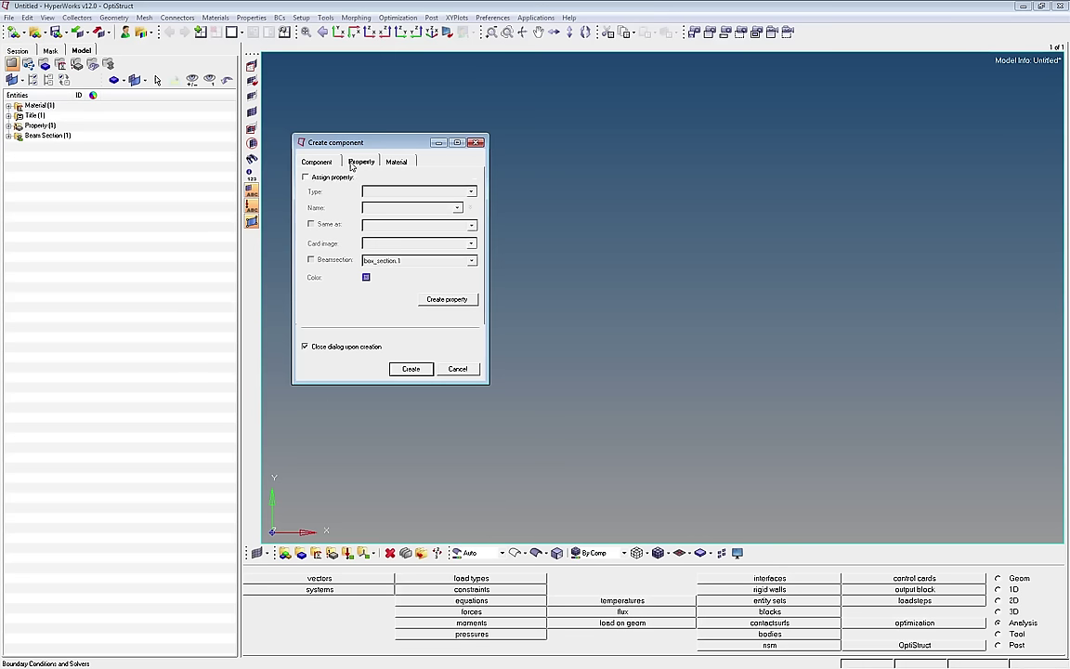
left_click(311, 178)
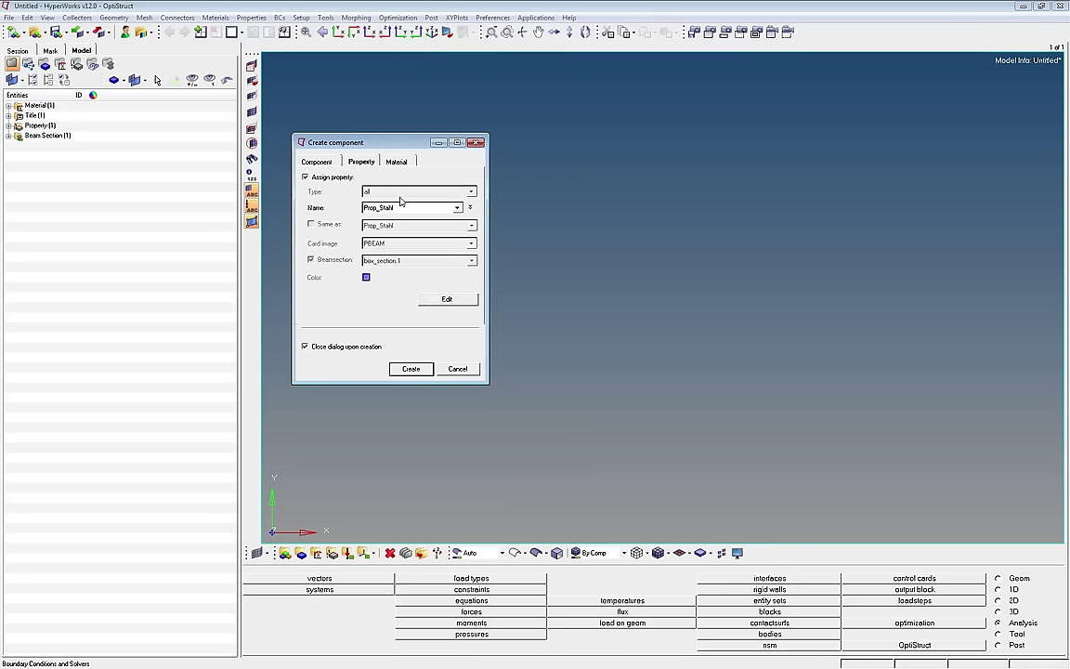
left_click(399, 163)
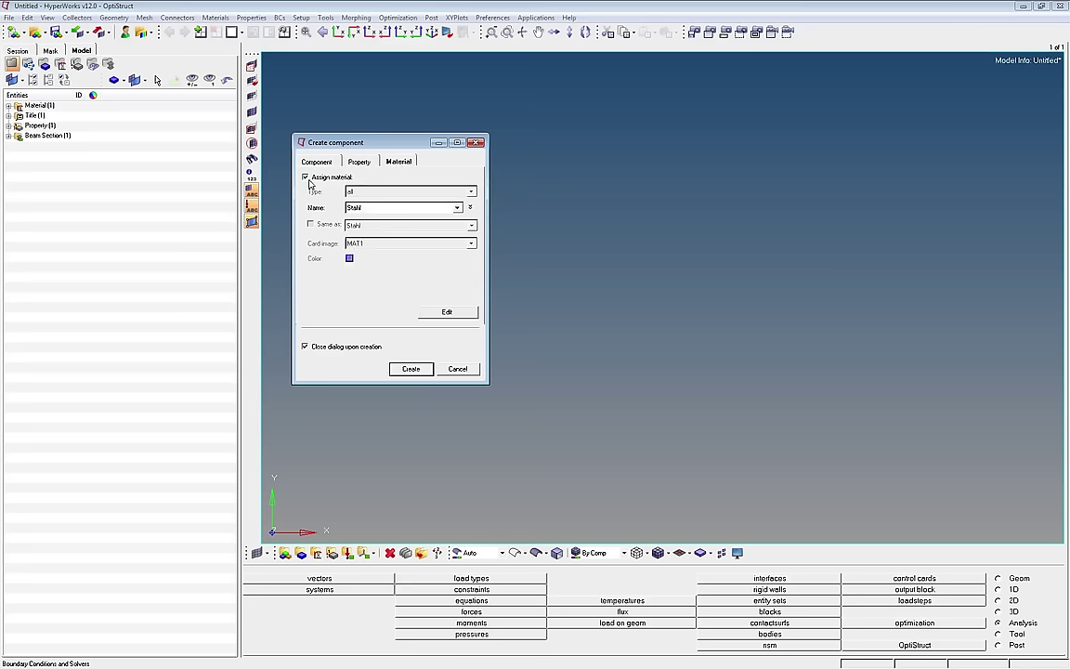
left_click(368, 165)
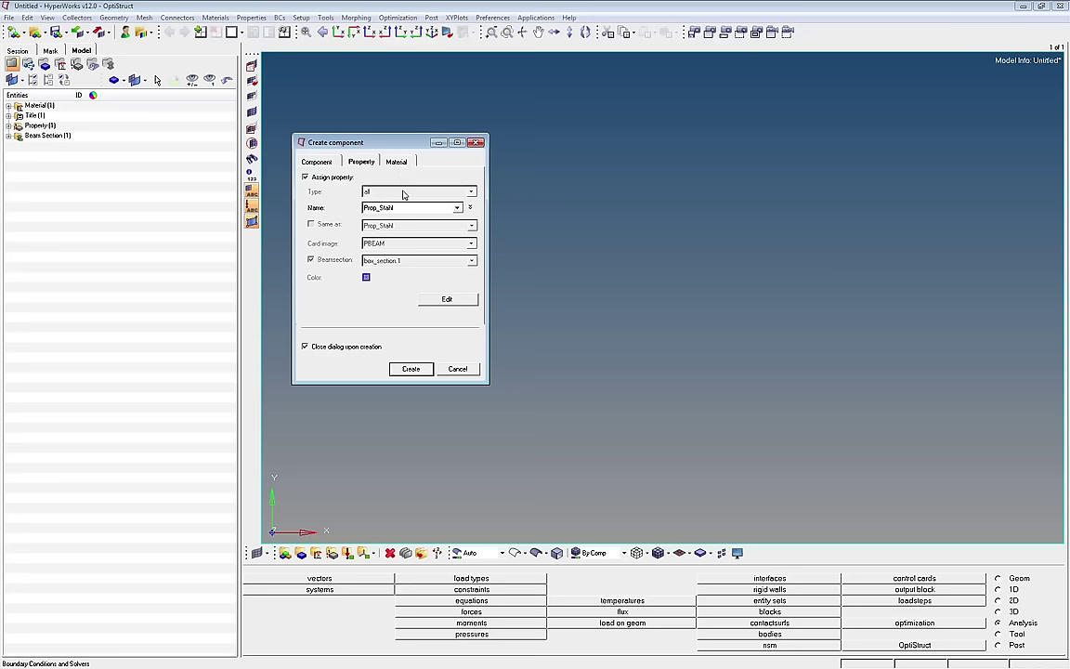
left_click(408, 370)
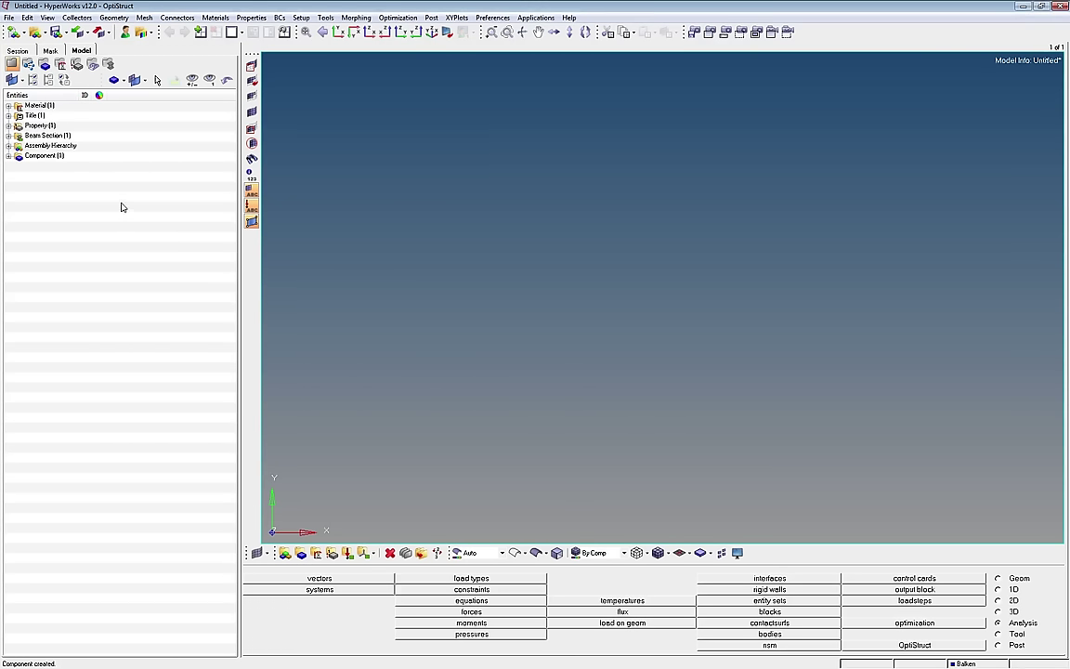
Step: Expand the Component, Property and Material folders in the model tree to check their entries
left_click(7, 155)
left_click(8, 125)
left_click(8, 105)
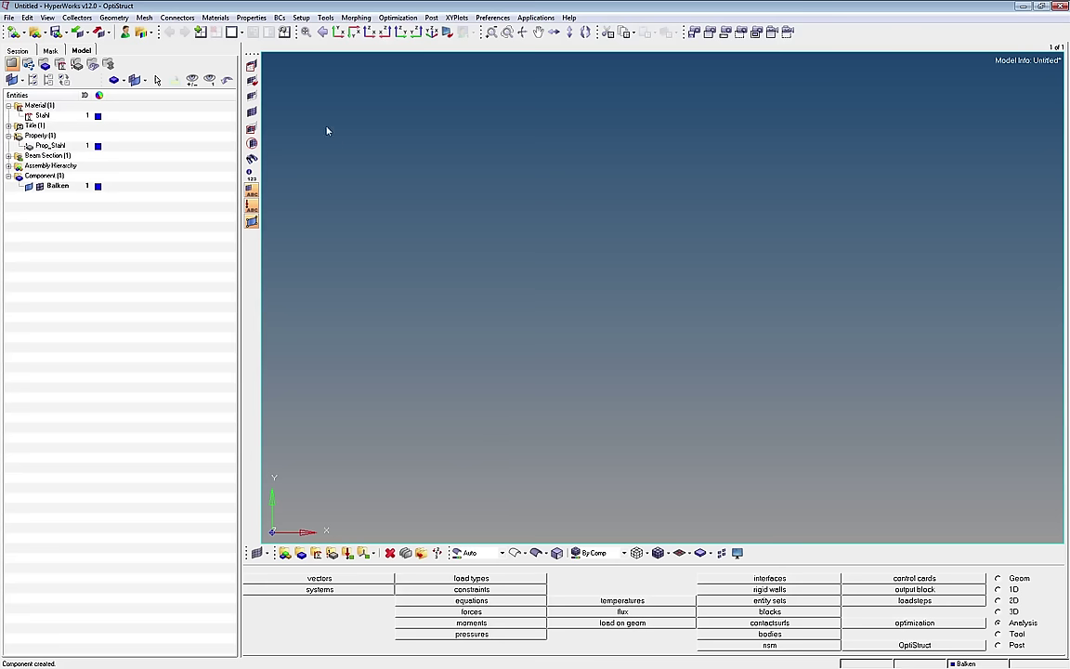
Step: Create a node by coordinates at the origin, with x, y and z at 0
left_click(121, 20)
left_click(123, 22)
left_click(124, 22)
mouse_move(111, 29)
mouse_move(153, 30)
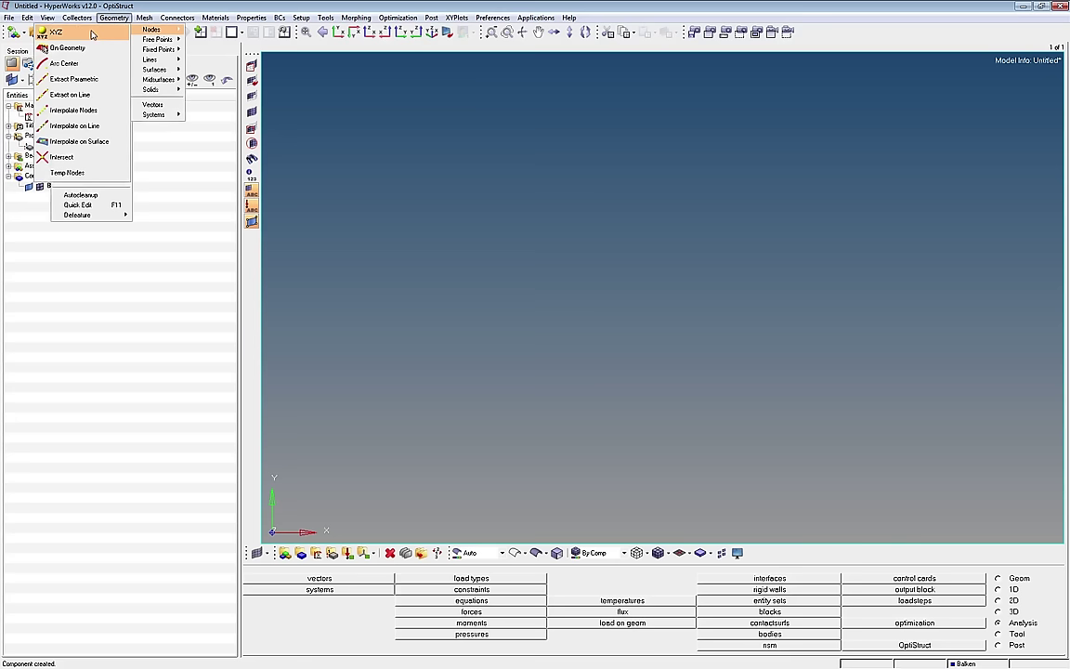
left_click(115, 17)
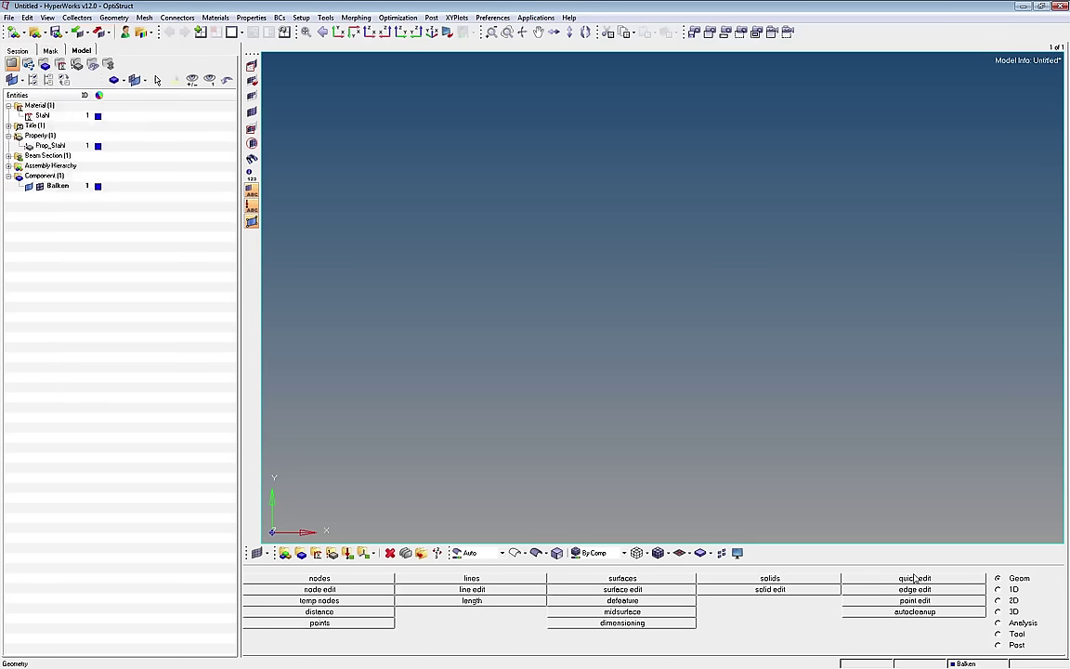
left_click(356, 581)
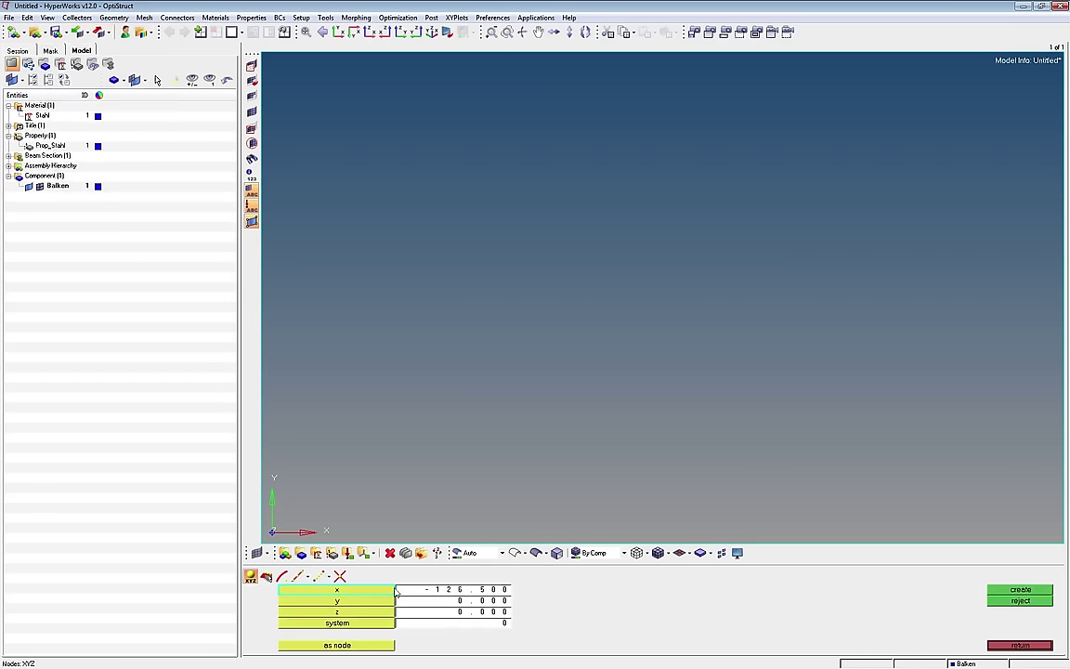
left_click(481, 590)
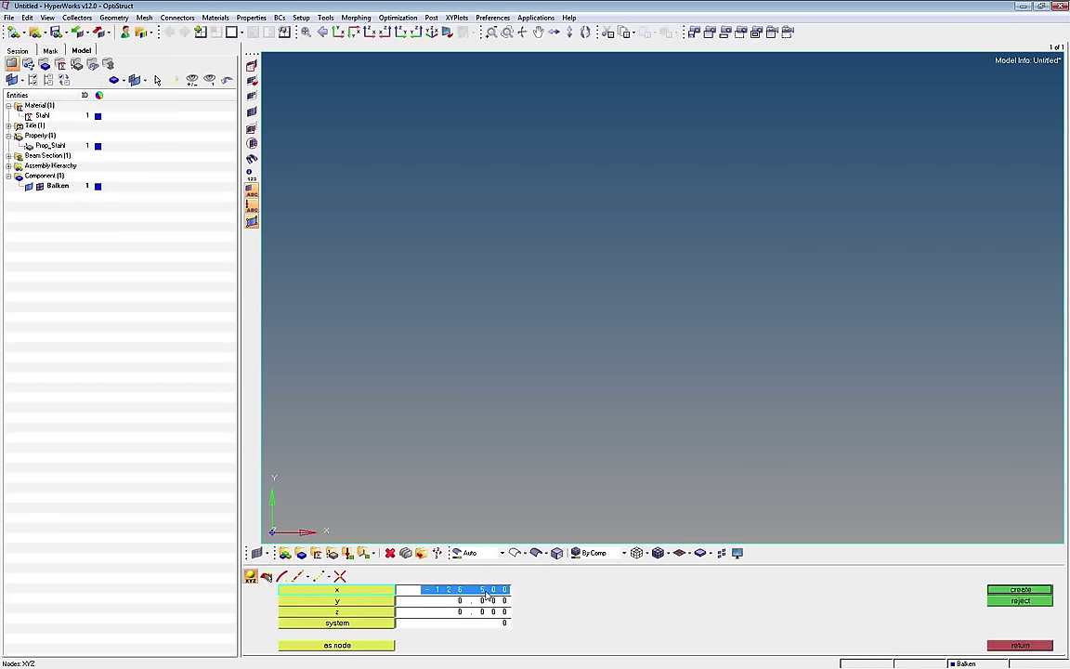
type("0")
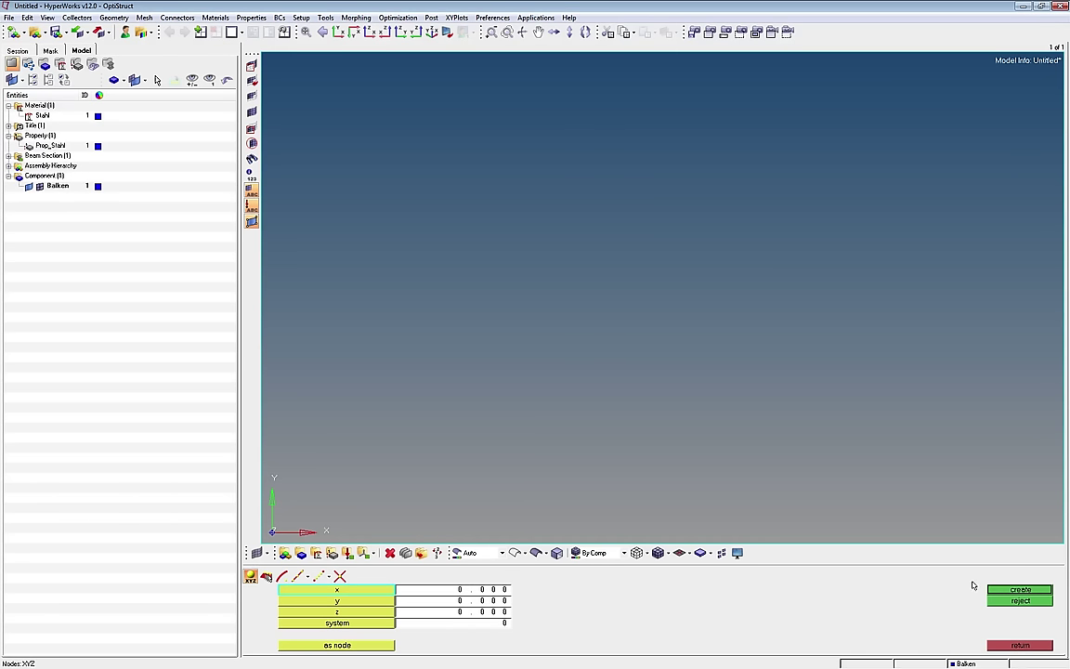
Step: Create a second node at x = 100, y = 0, z = 0
left_click(473, 590)
type("100")
key("Return")
left_click(1006, 590)
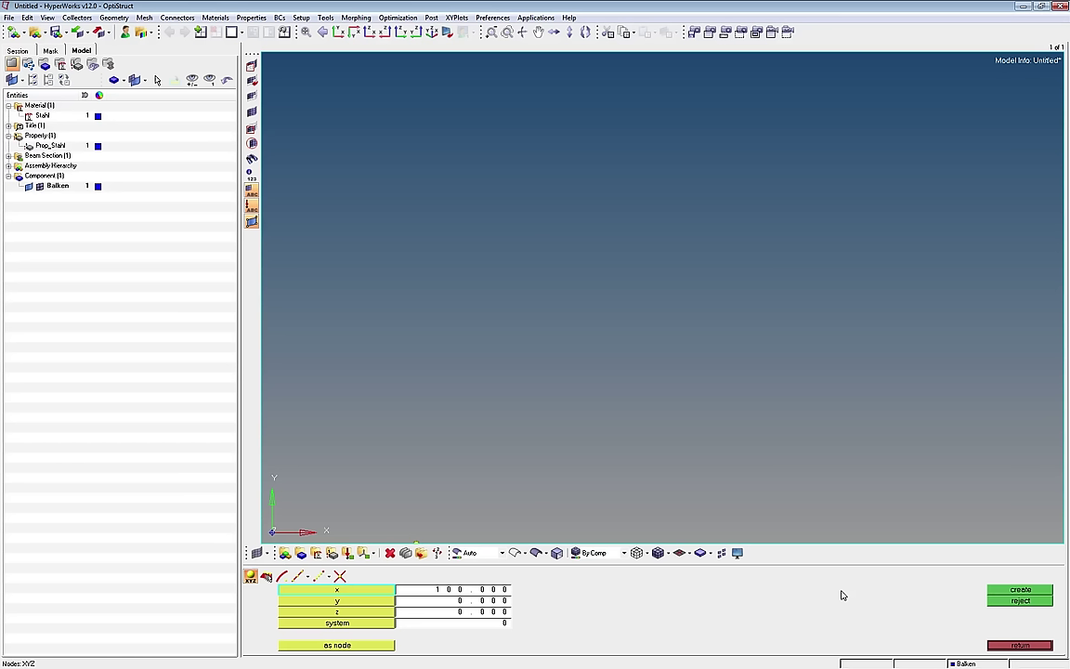
Step: Examine the two nodes in the standard plane views, ending in the XY top plane view
left_click(338, 32)
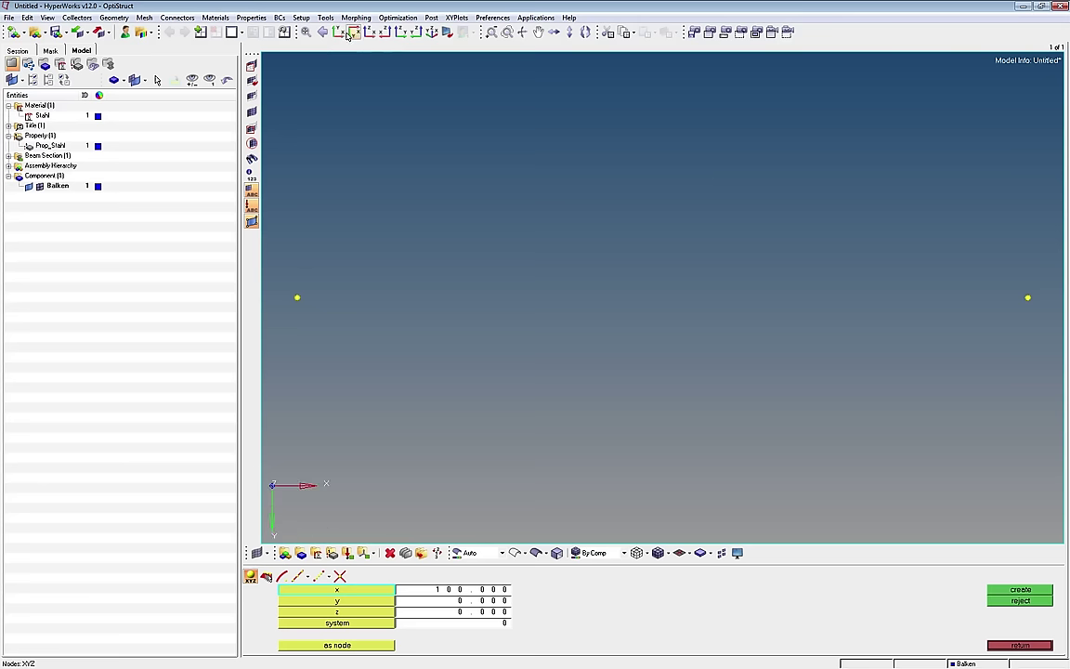
left_click(396, 35)
left_click(369, 33)
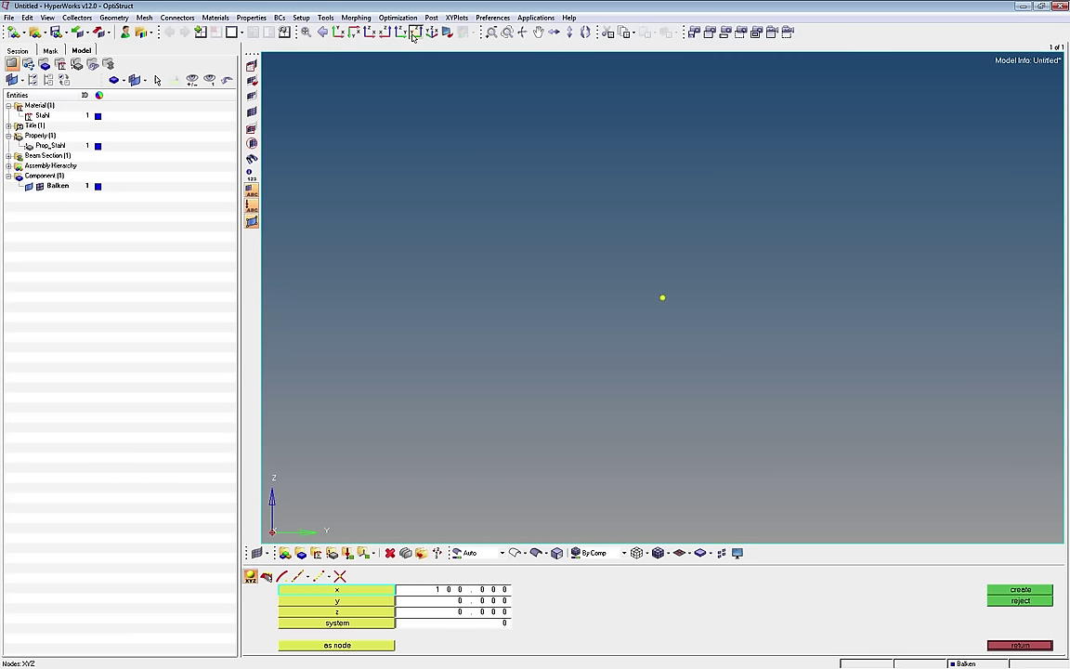
left_click(339, 32)
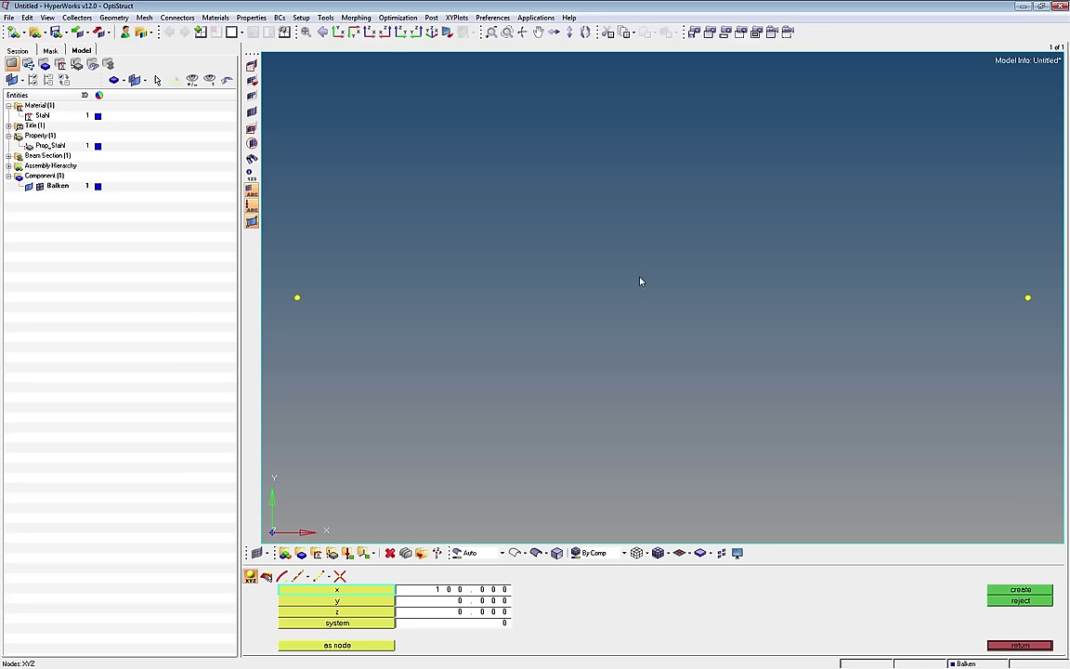
Step: Examine the two nodes by rotating, panning and zooming, and restore the fitted XY top plane view
mouse_move(591, 289)
left_mouse_down("ctrl")
mouse_move(620, 301)
mouse_move(858, 297)
mouse_move(716, 287)
mouse_move(789, 290)
left_mouse_up("ctrl")
mouse_move(787, 296)
right_mouse_down("ctrl")
mouse_move(799, 421)
mouse_move(785, 141)
mouse_move(809, 231)
mouse_move(703, 316)
mouse_move(532, 304)
mouse_move(917, 313)
mouse_move(1027, 304)
mouse_move(881, 293)
mouse_move(641, 308)
right_mouse_up("ctrl")
scroll(633, 311, "up", 3)
scroll(631, 315, "down", 3)
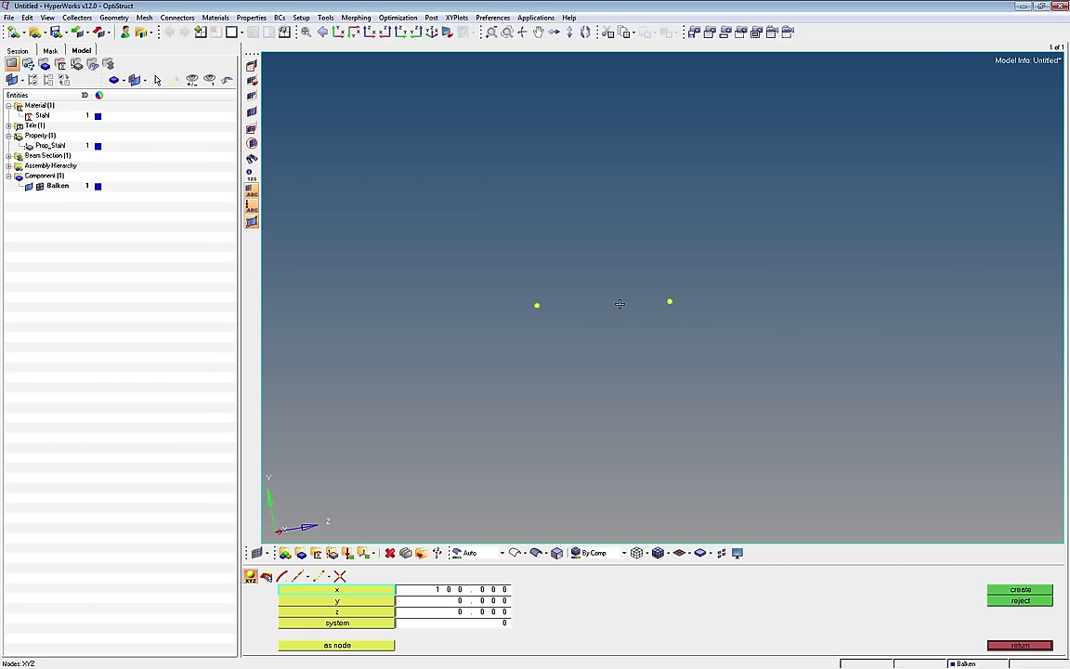
scroll(614, 300, "up", 5)
scroll(619, 298, "down", 2)
scroll(492, 293, "down", 4)
mouse_move(492, 293)
left_mouse_down("ctrl")
mouse_move(551, 294)
mouse_move(437, 298)
mouse_move(467, 295)
left_mouse_up("ctrl")
right_click_drag(467, 295, 630, 276, "ctrl")
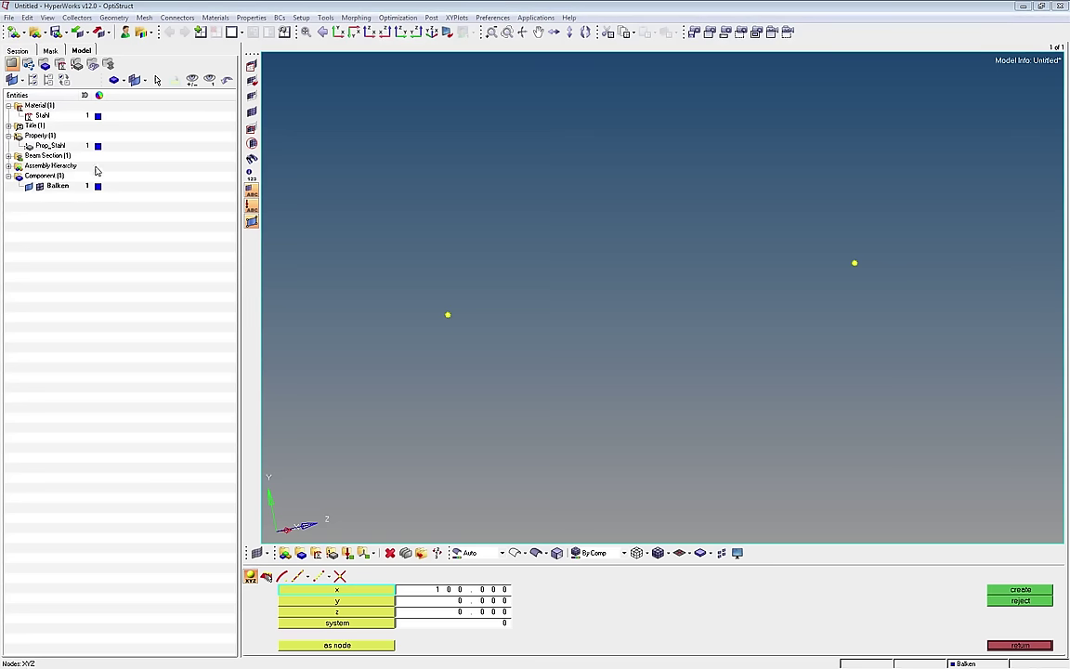
left_click(337, 33)
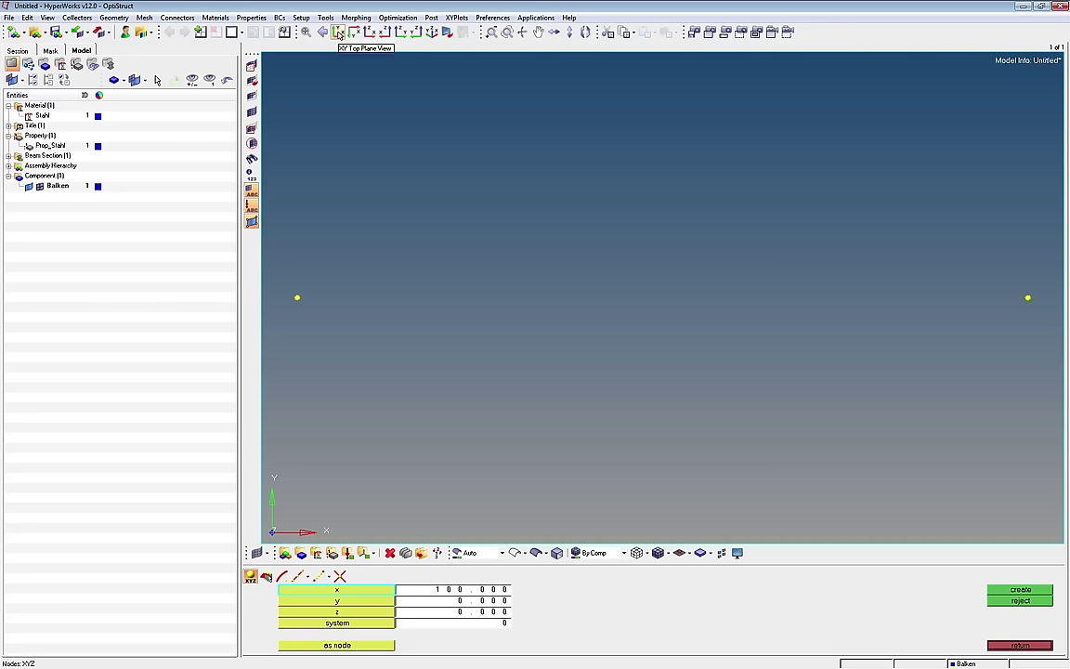
left_click(311, 39)
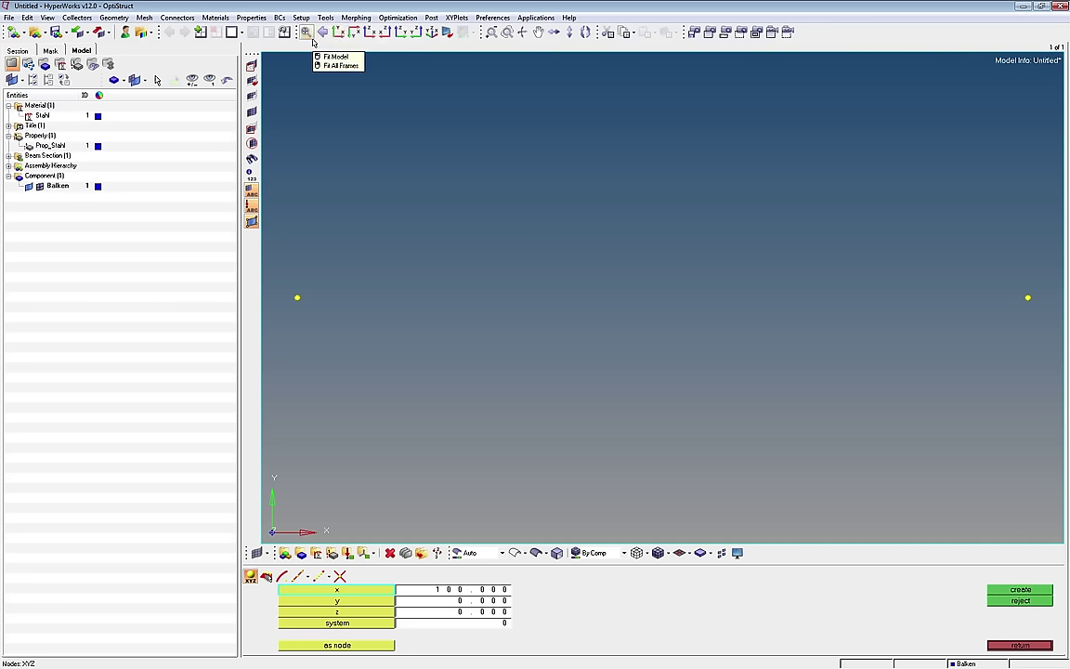
left_click(335, 57)
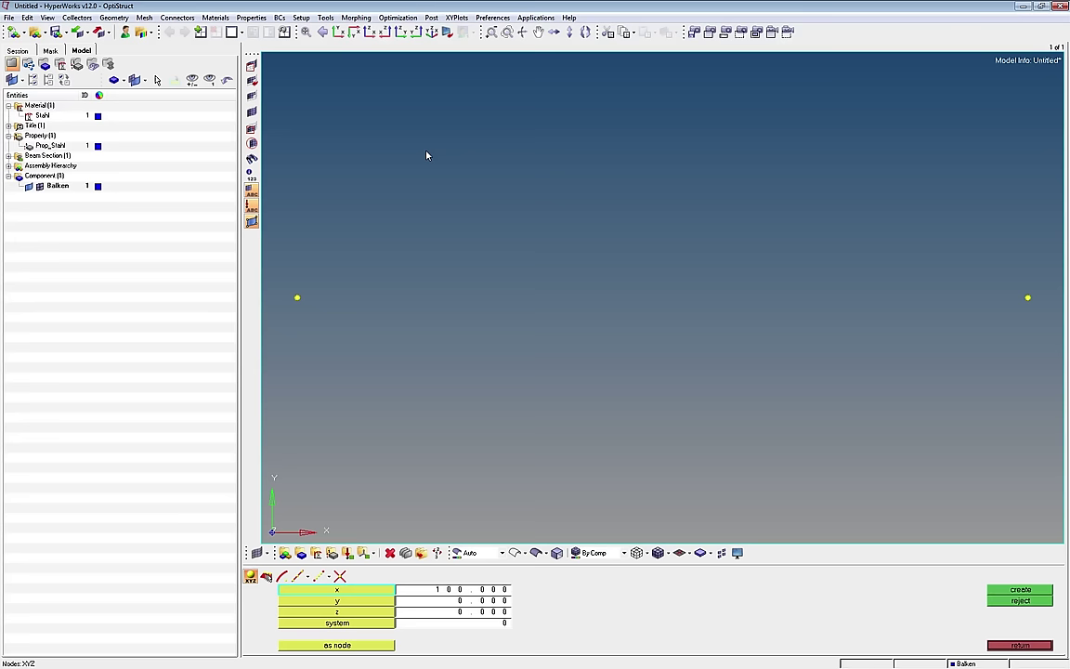
Step: Start a CBEAM bar element with its orientation defined by N1, N2, N3 and assign the property Prop_Stahl
left_click(144, 18)
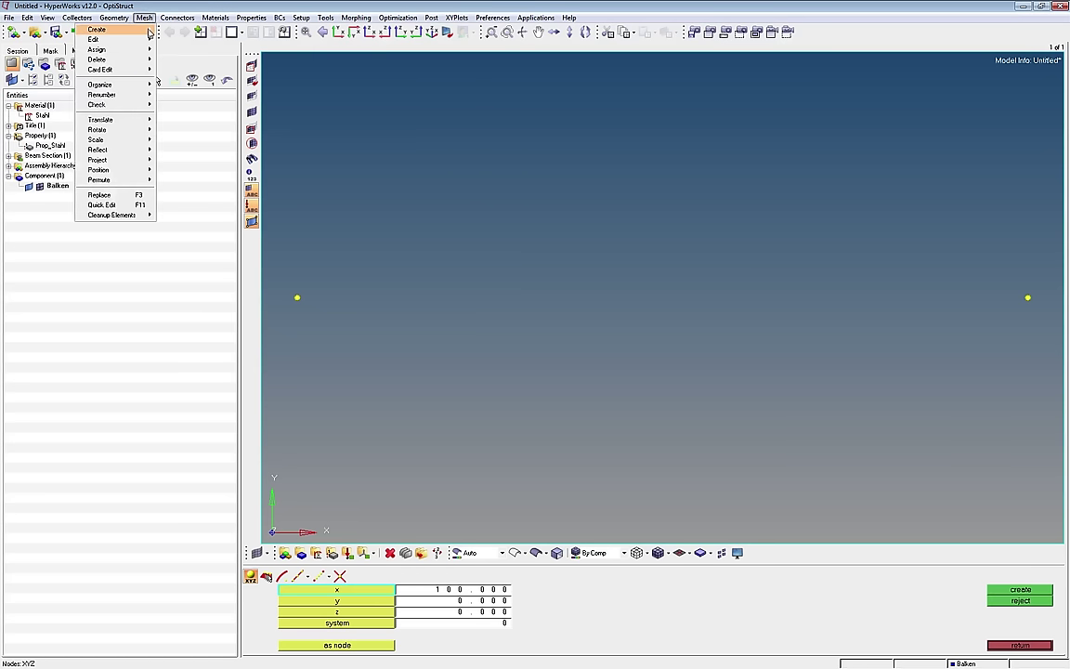
mouse_move(148, 32)
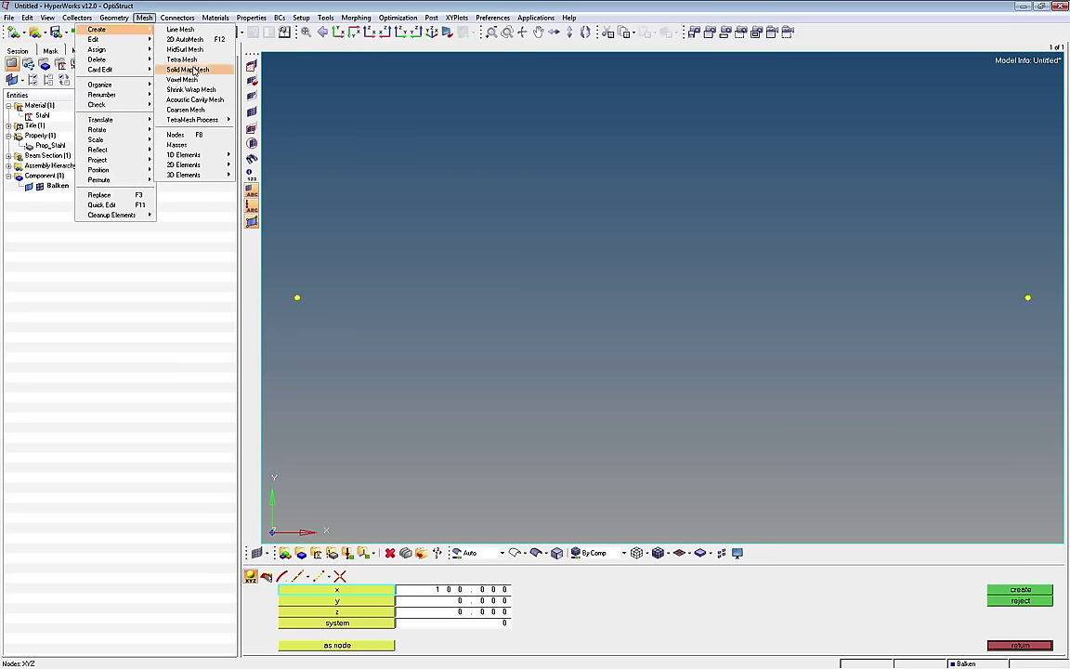
mouse_move(210, 156)
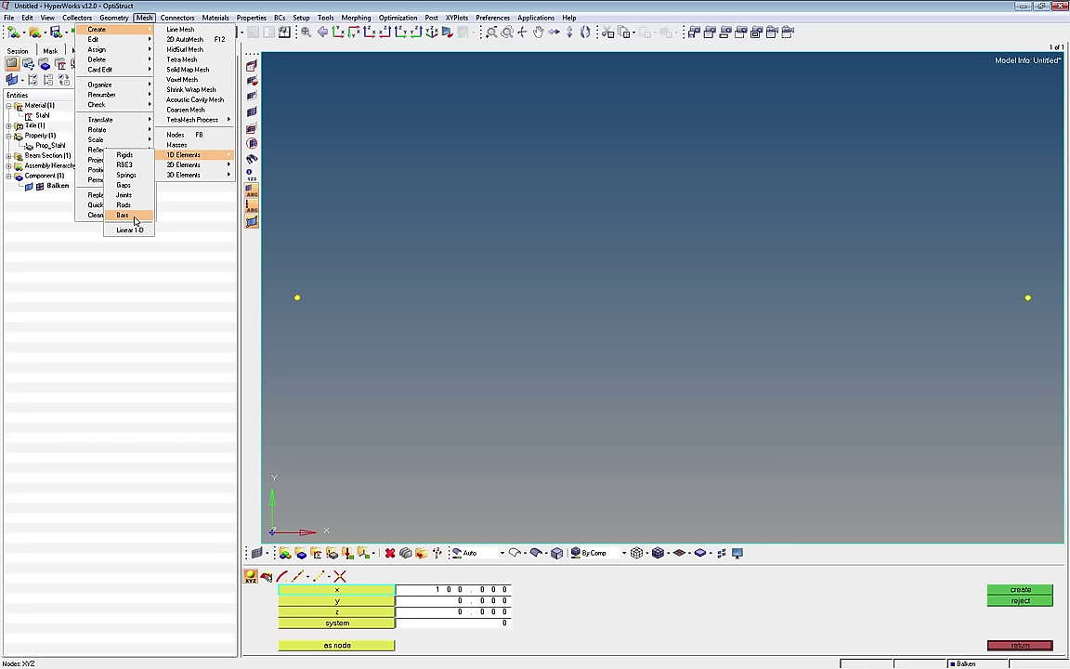
left_click(134, 216)
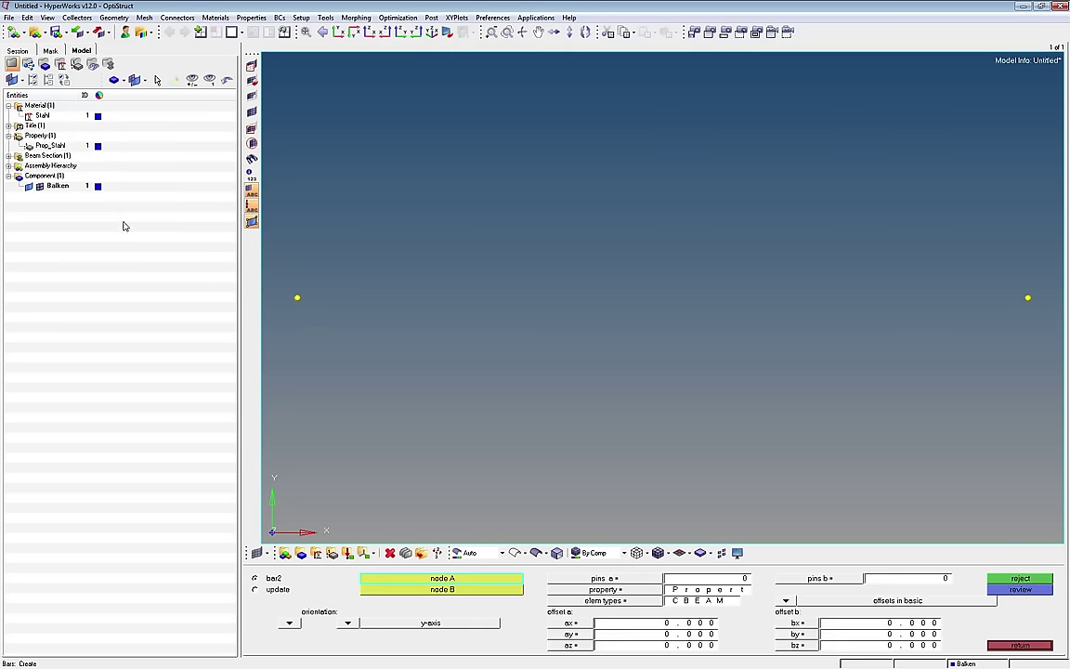
left_click(347, 622)
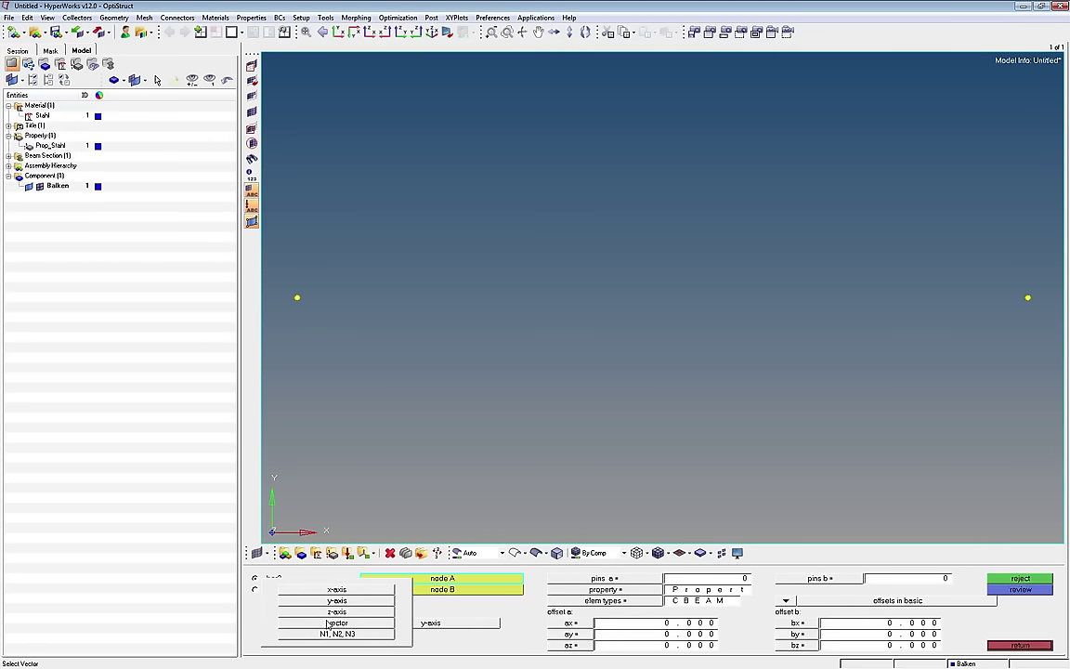
left_click(337, 618)
left_click(348, 620)
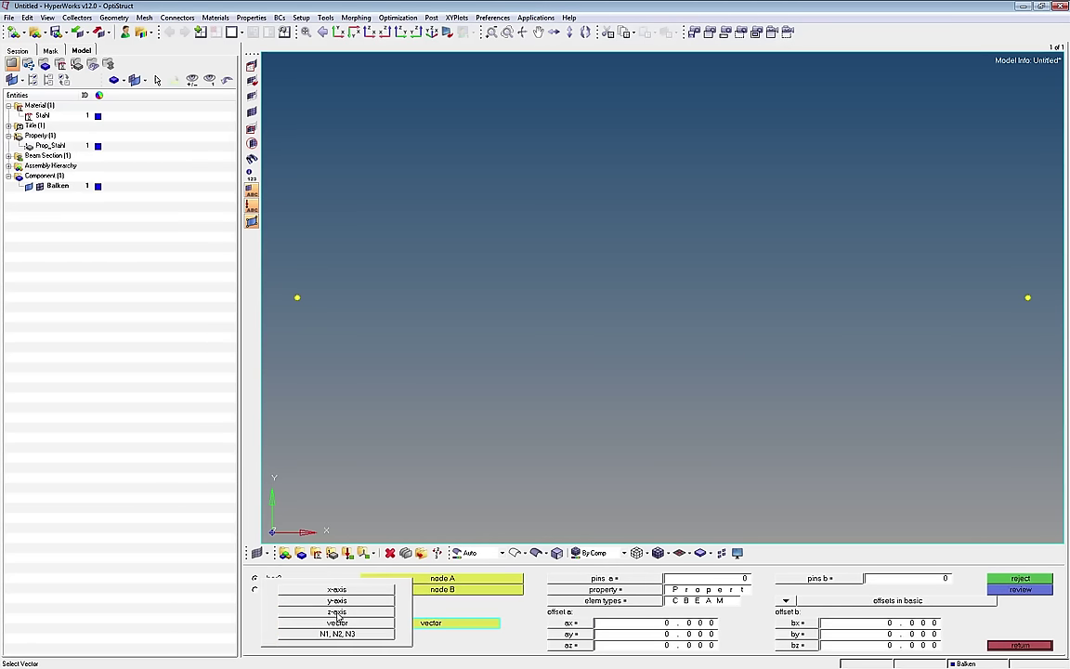
left_click(355, 635)
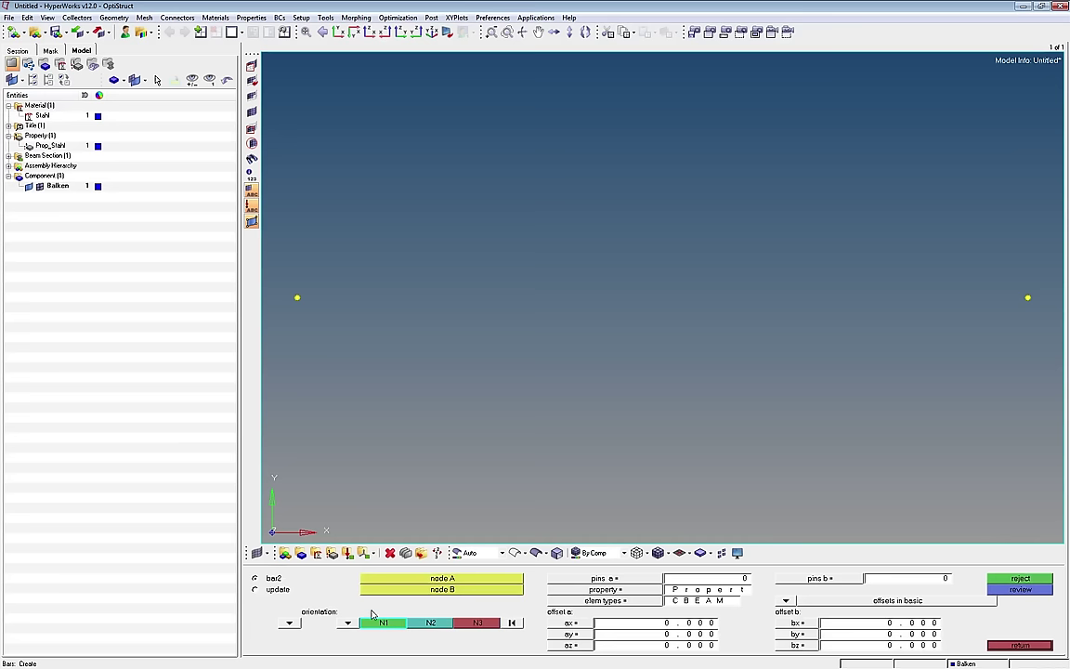
left_click(605, 589)
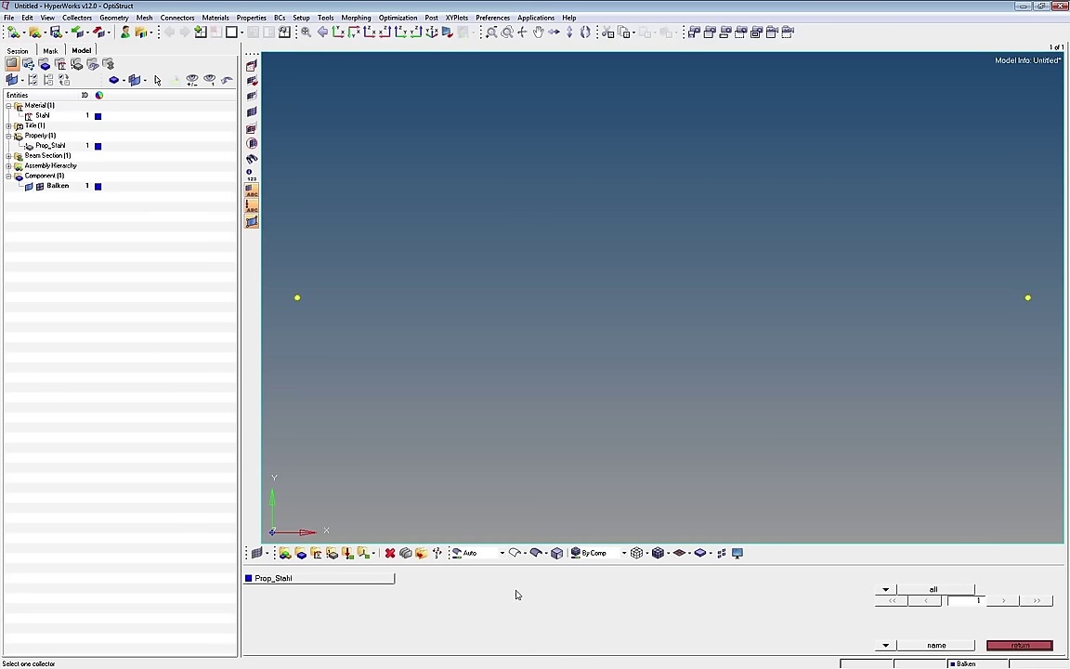
left_click(381, 580)
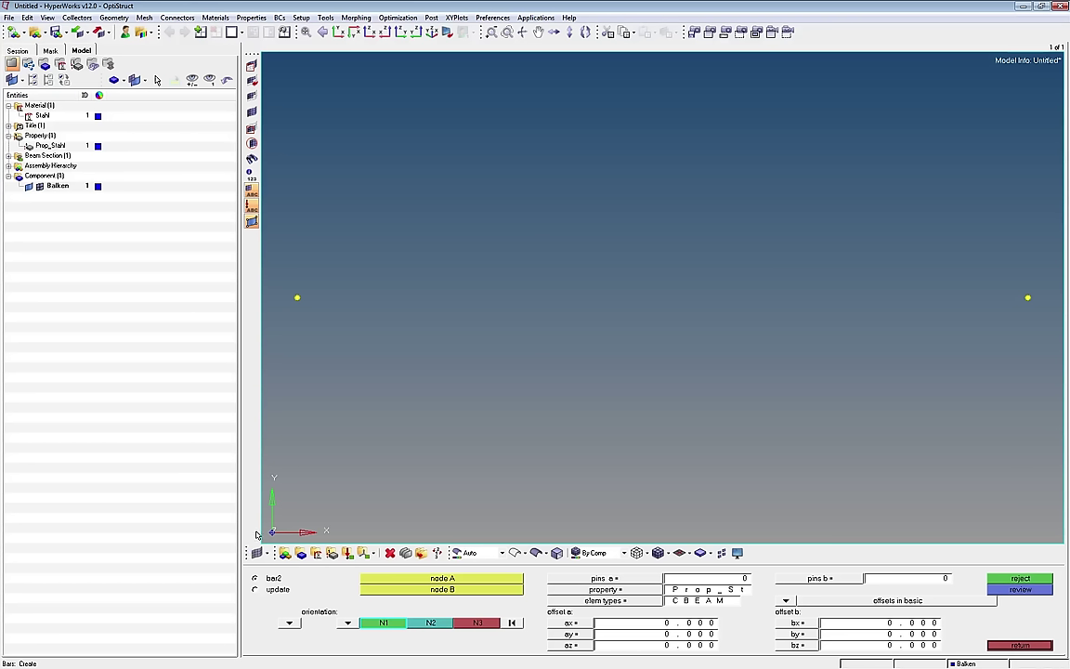
Step: Set the bar element's orientation vector to the y-axis
left_click(289, 622)
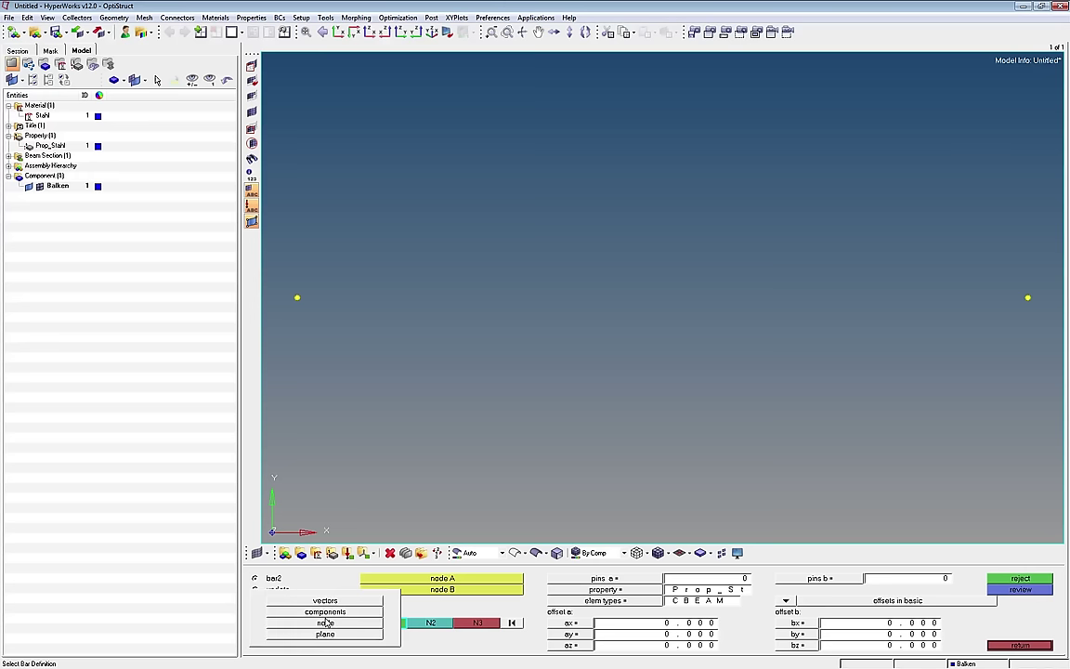
left_click(358, 601)
left_click(347, 622)
left_click(350, 631)
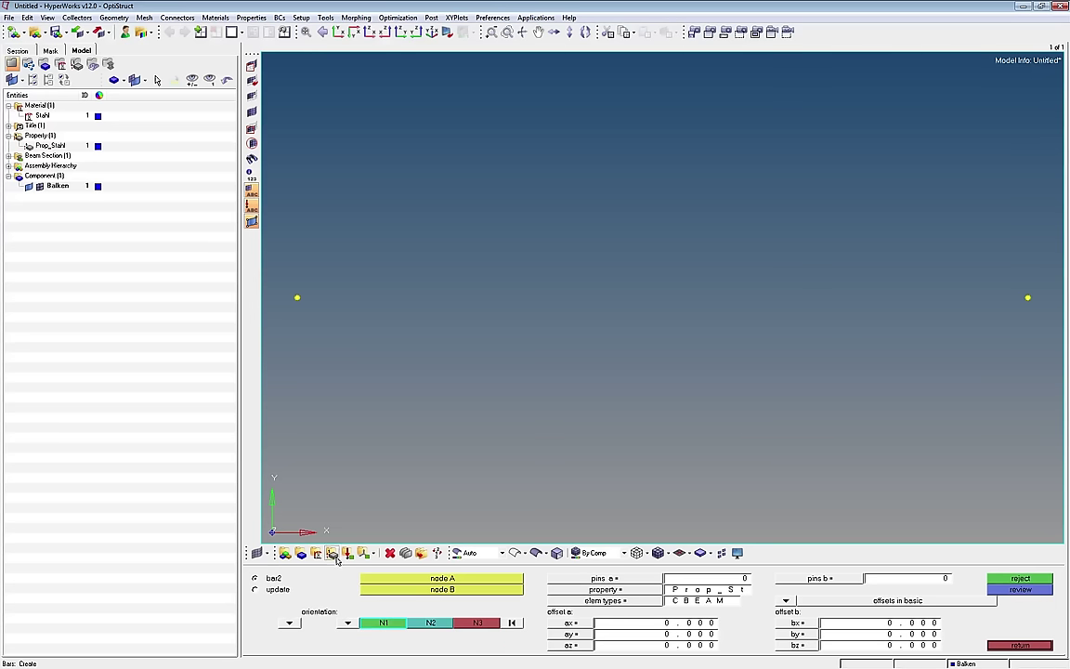
left_click(348, 623)
left_click(291, 622)
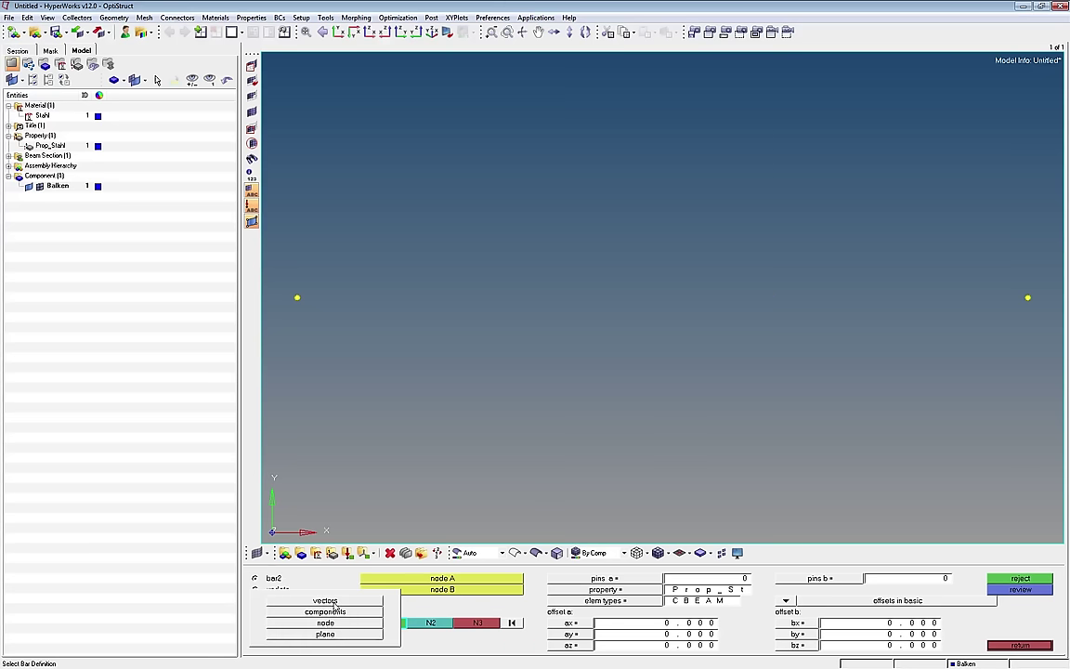
left_click(337, 618)
left_click(345, 622)
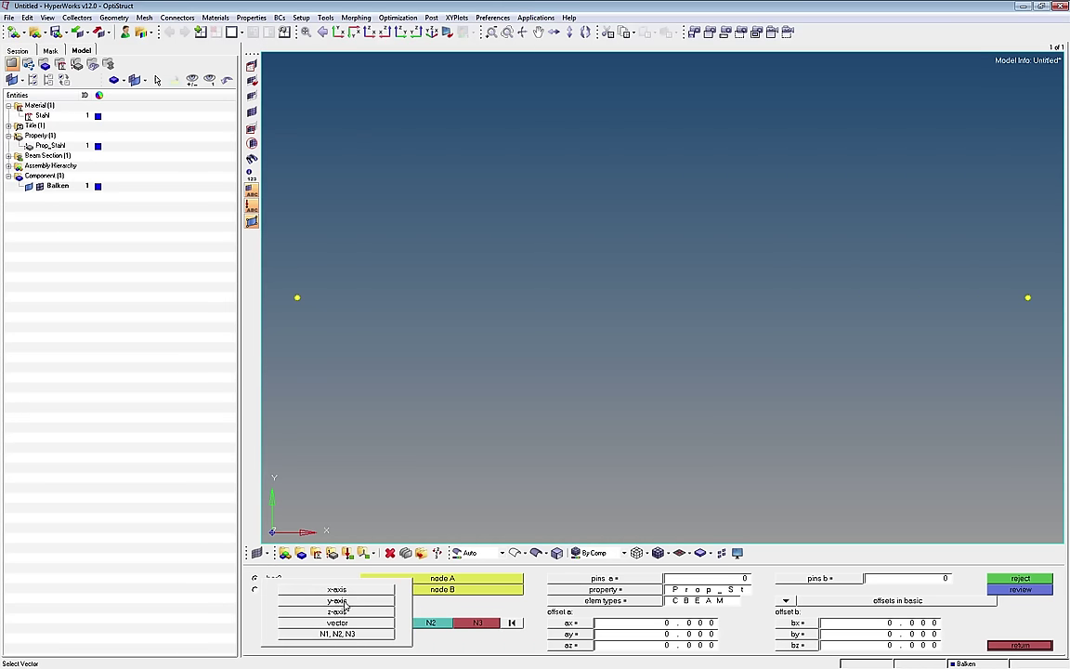
left_click(340, 601)
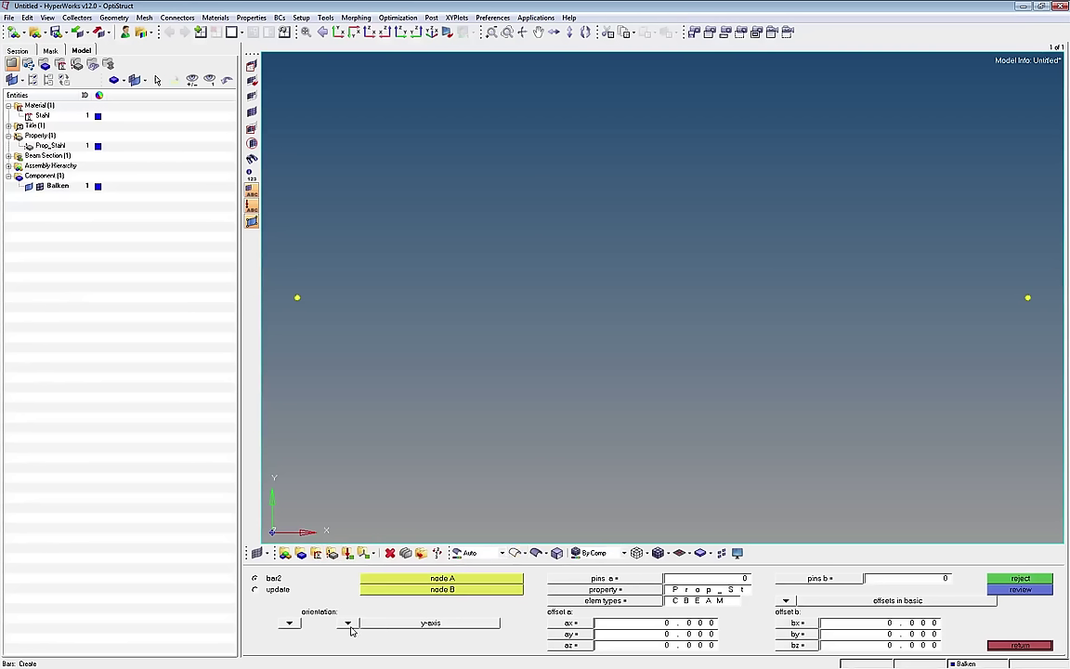
Step: Create the bar element with the origin node as node A and the node at x = 100 as node B
left_click(422, 578)
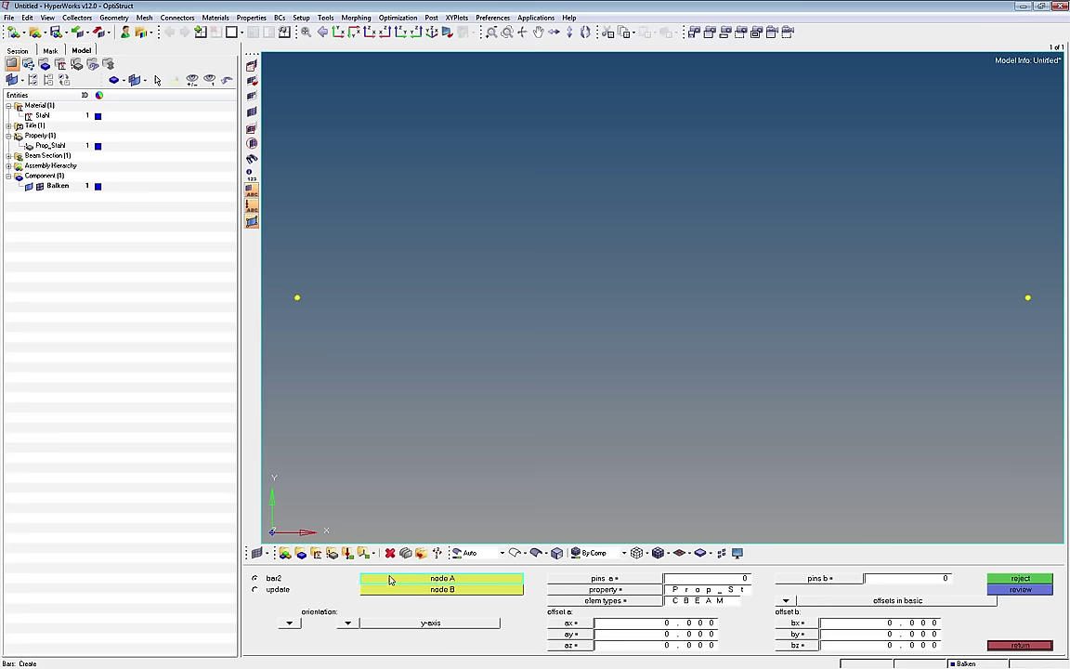
left_click(297, 297)
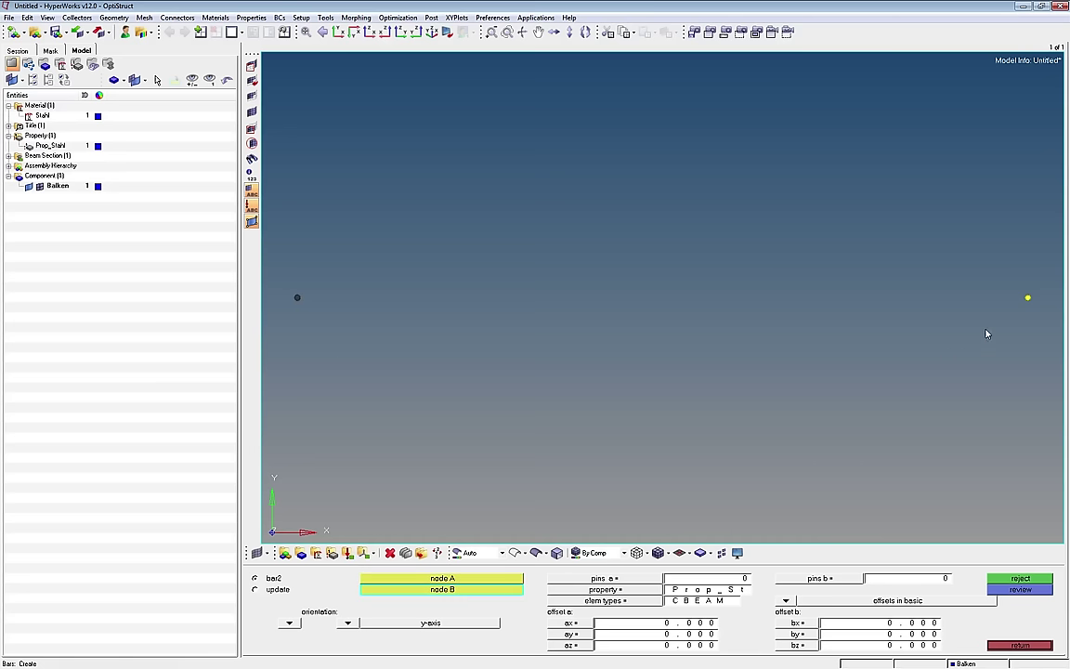
left_click(1029, 297)
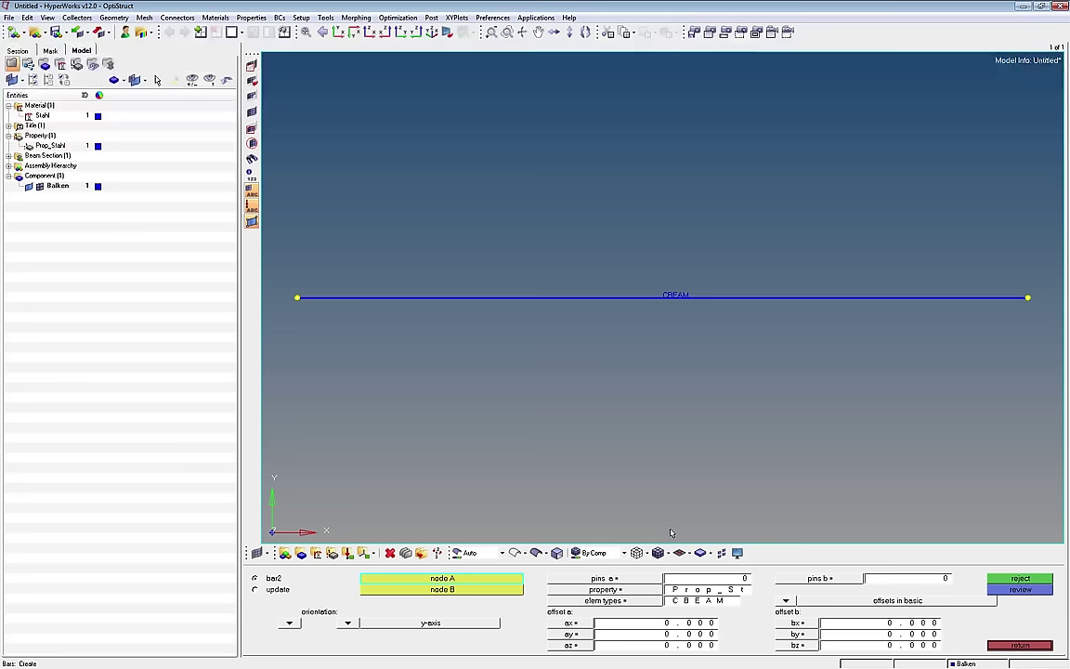
Step: Display the beam in 3D element representation and shade its elements in a rotated view
left_click(690, 553)
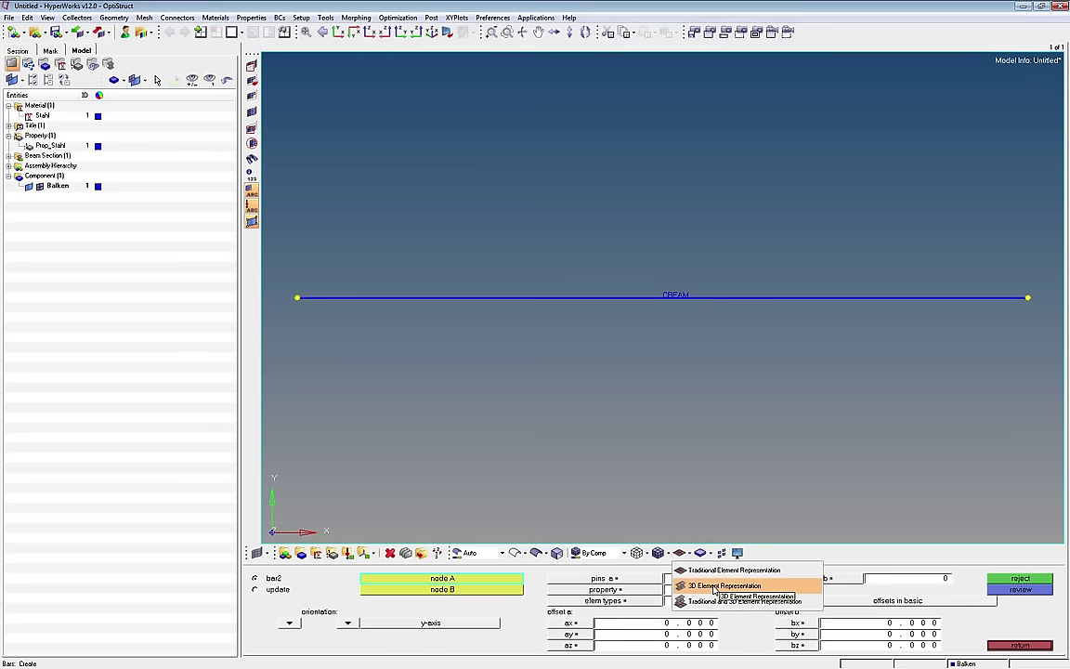
left_click(714, 586)
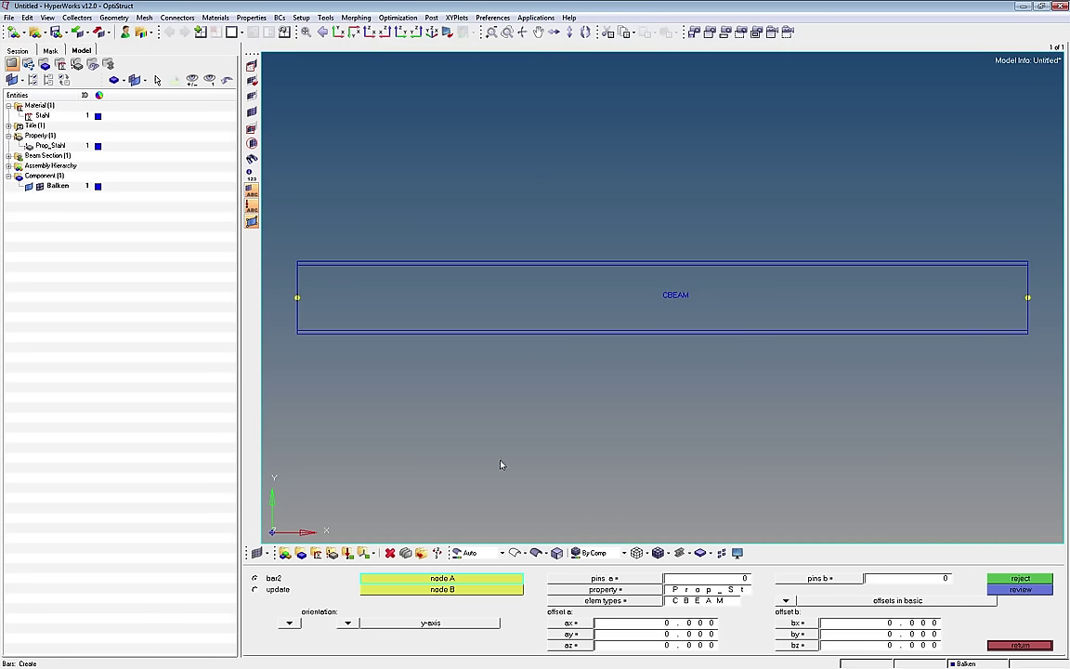
mouse_move(394, 325)
left_mouse_down("ctrl")
mouse_move(760, 336)
mouse_move(865, 325)
mouse_move(932, 296)
mouse_move(714, 489)
mouse_move(595, 502)
left_mouse_up("ctrl")
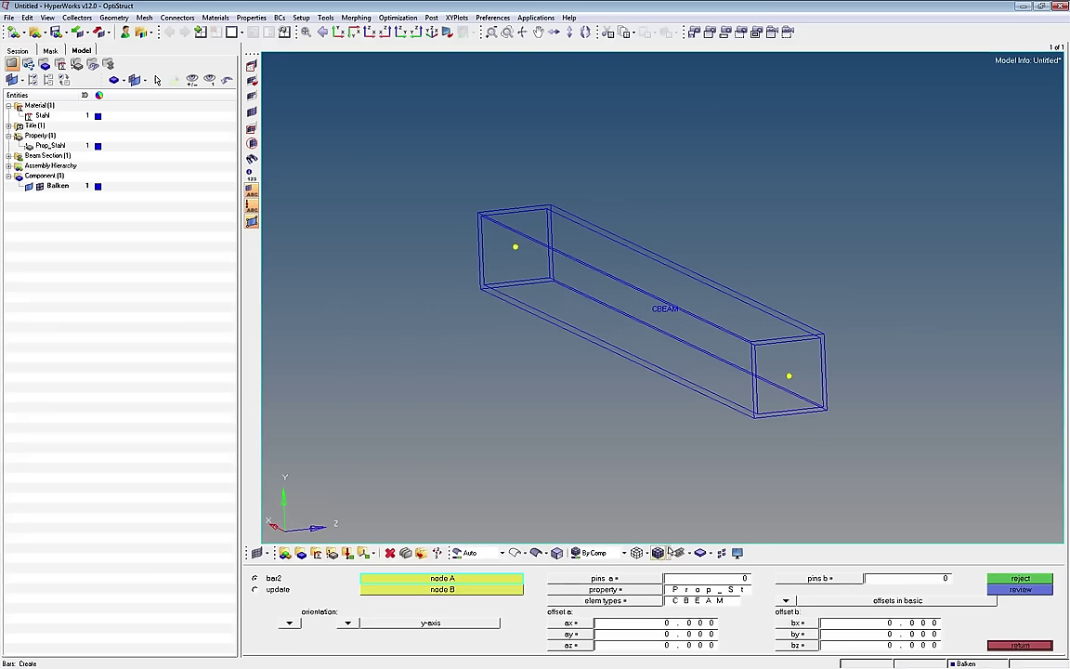
left_click(657, 553)
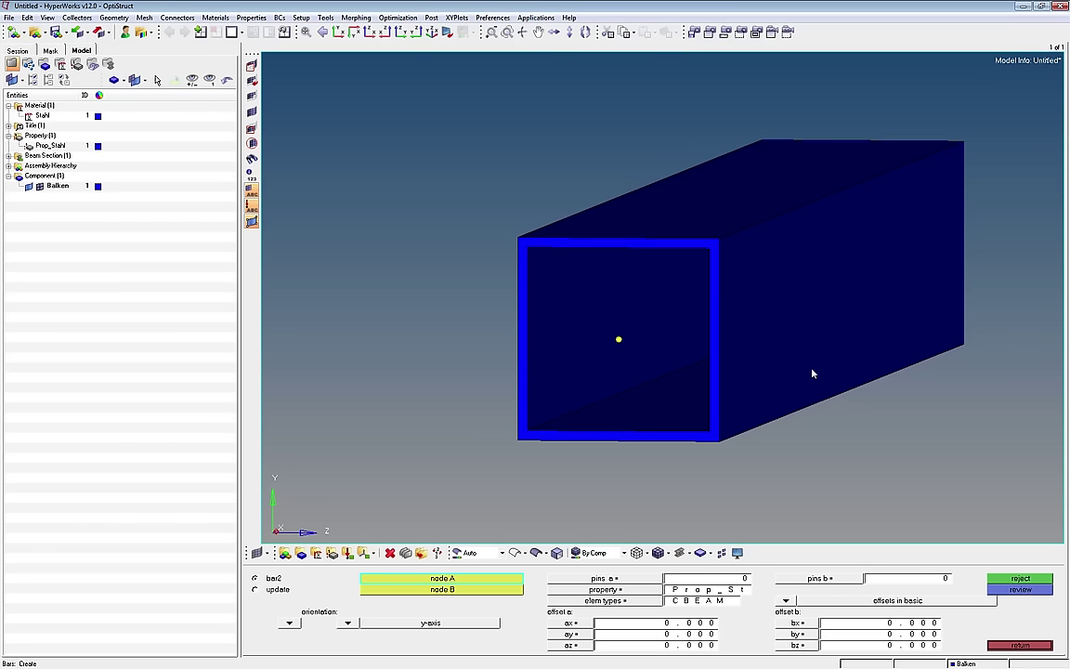
Step: Examine the shaded box-section beam from different angles and in the standard plane views, including its open cross-section
left_click(840, 359)
left_click_drag(841, 359, 459, 304, "ctrl")
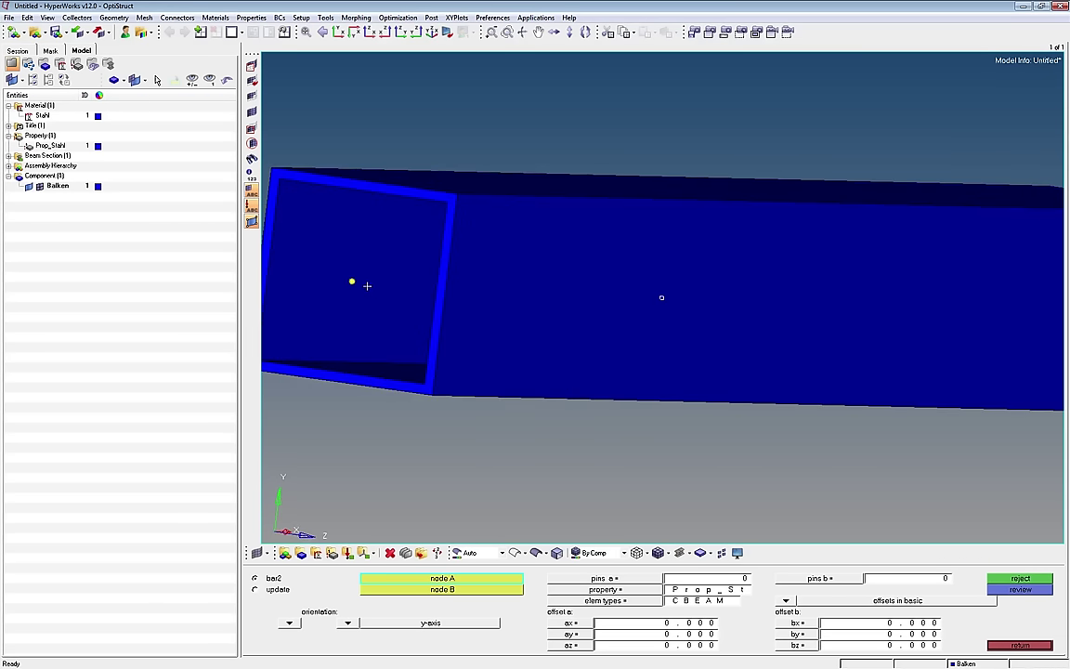
left_click_drag(362, 267, 410, 293, "ctrl")
scroll(410, 292, "down", 3)
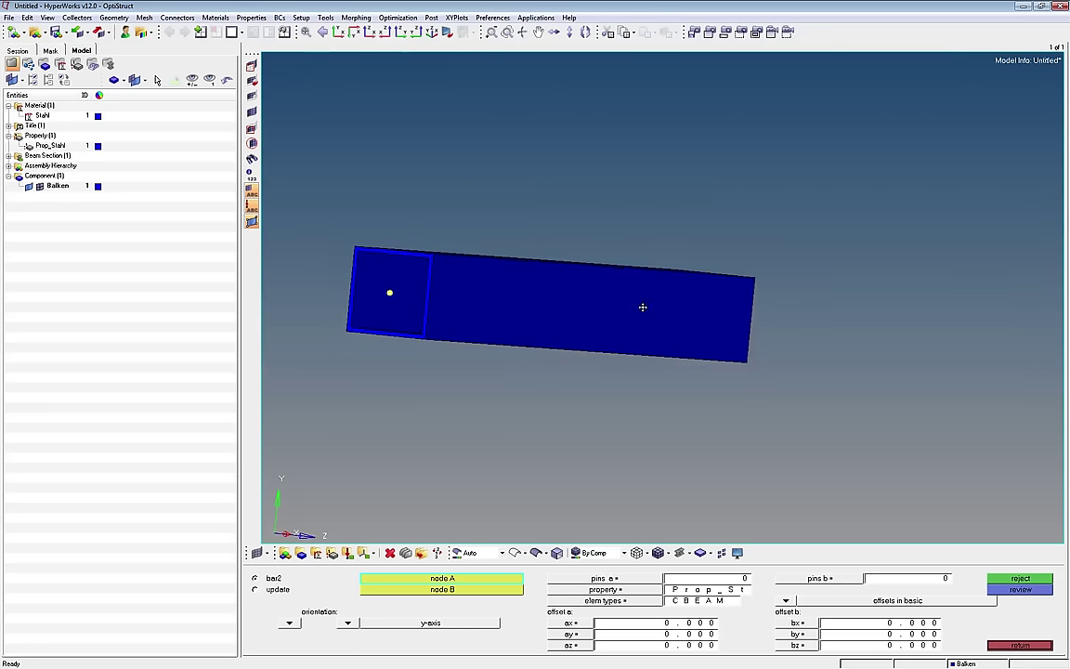
left_click_drag(643, 305, 478, 320, "ctrl")
scroll(478, 321, "down", 5)
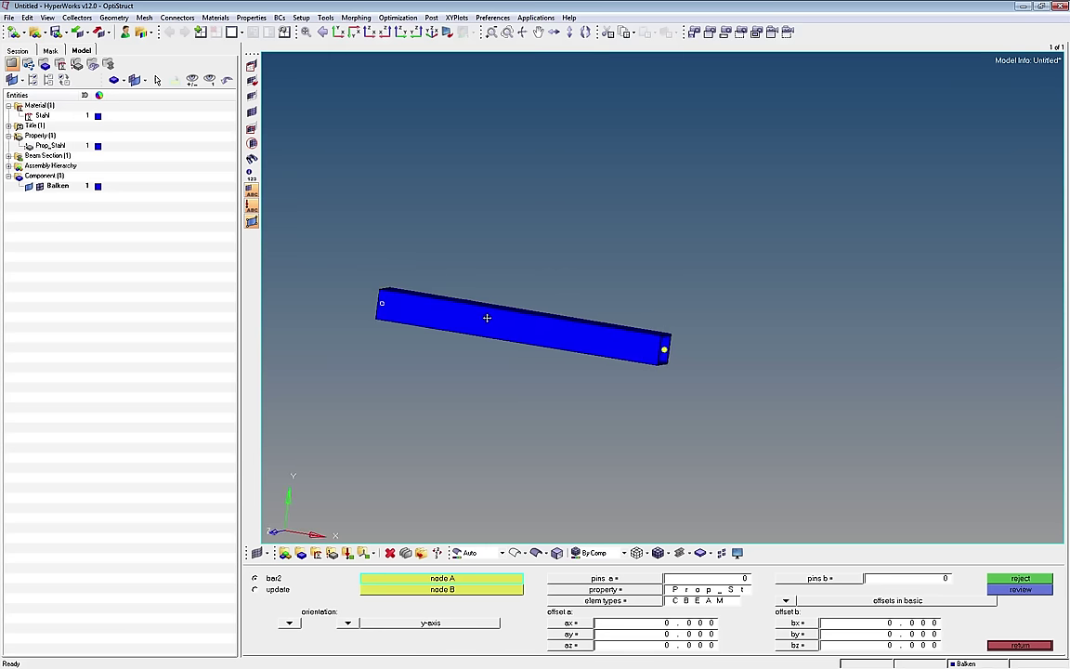
left_click_drag(661, 351, 669, 298, "ctrl")
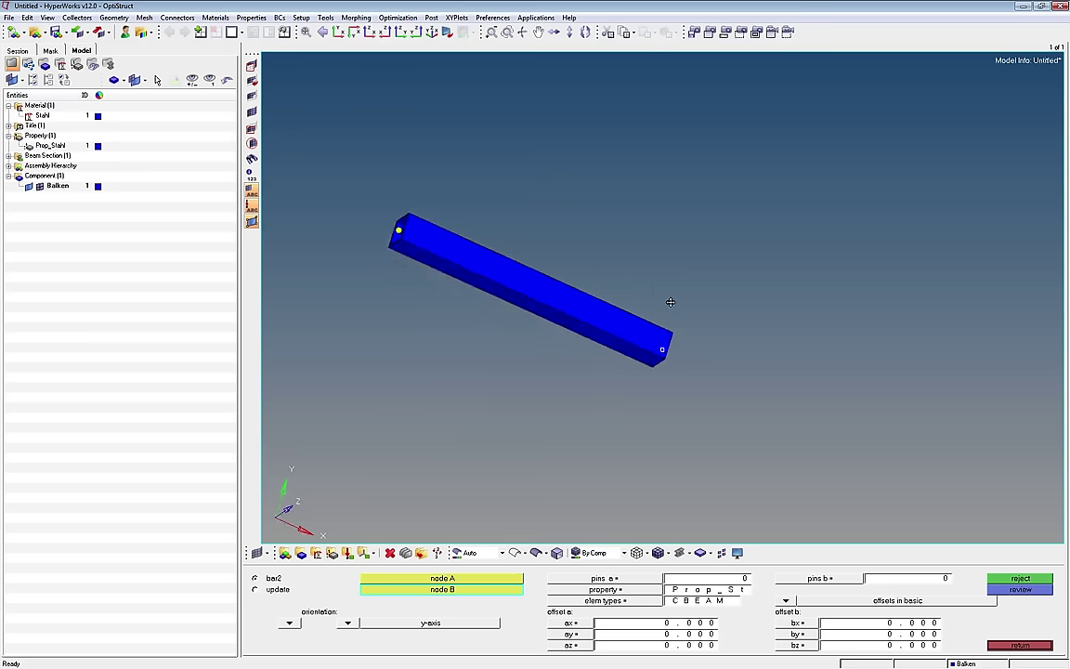
scroll(654, 354, "up", 3)
scroll(660, 352, "up", 1)
key("f")
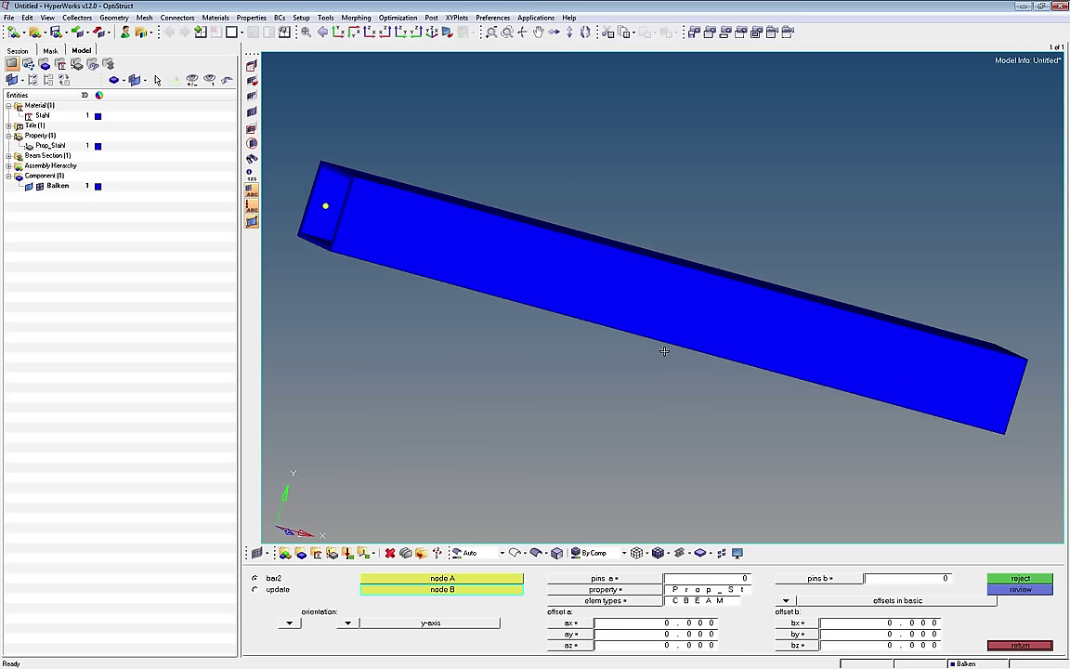
left_click(339, 33)
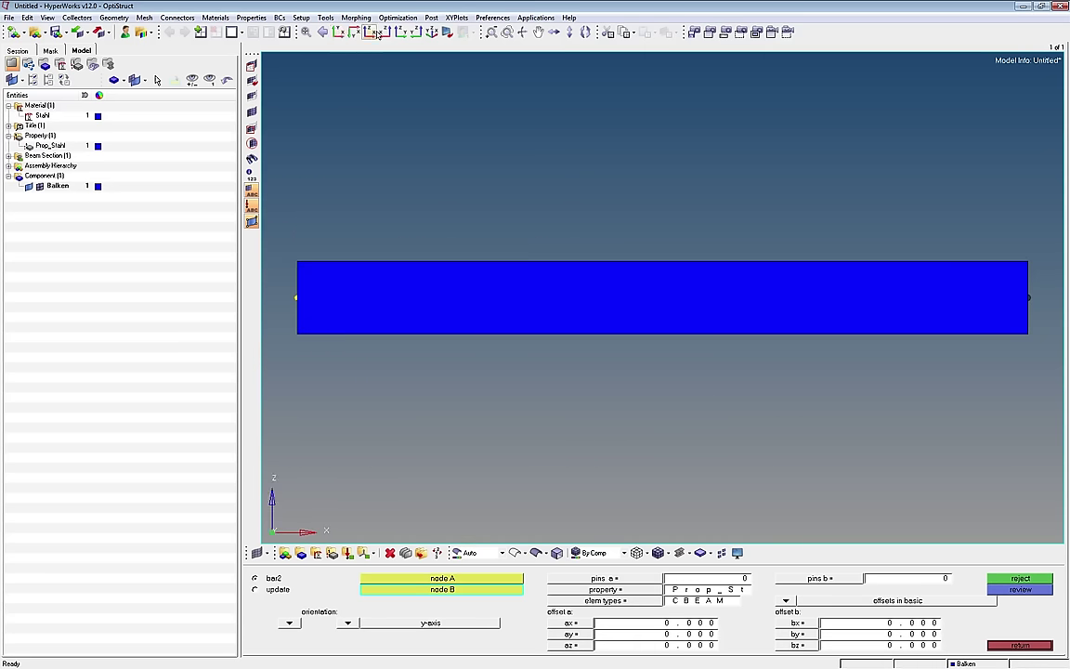
left_click(404, 33)
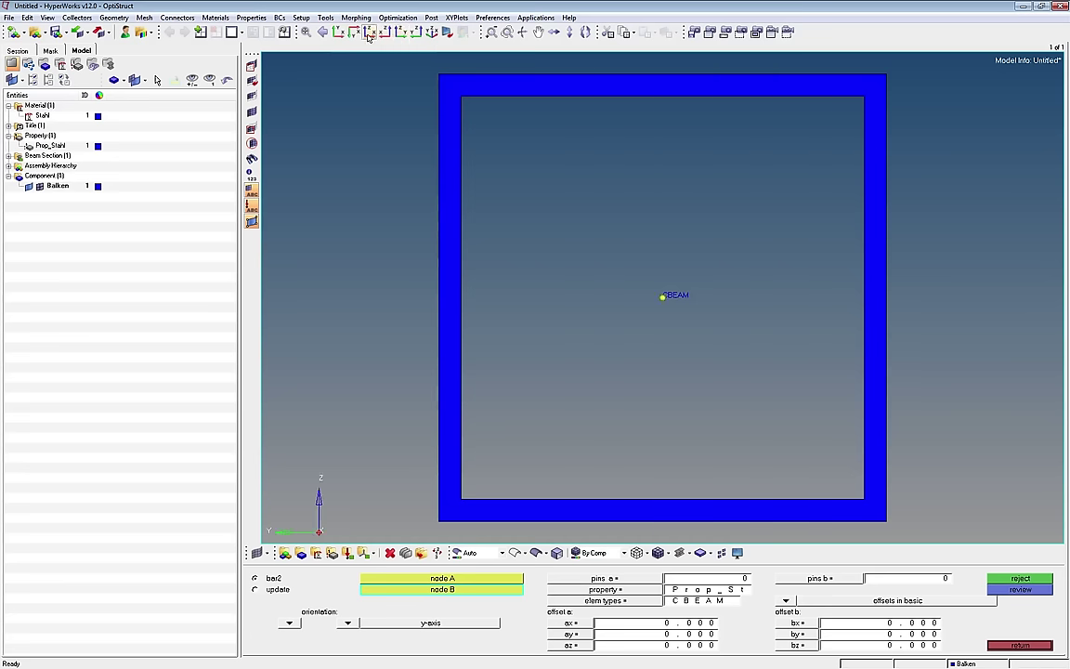
left_click(305, 32)
left_click_drag(510, 260, 745, 358, "ctrl")
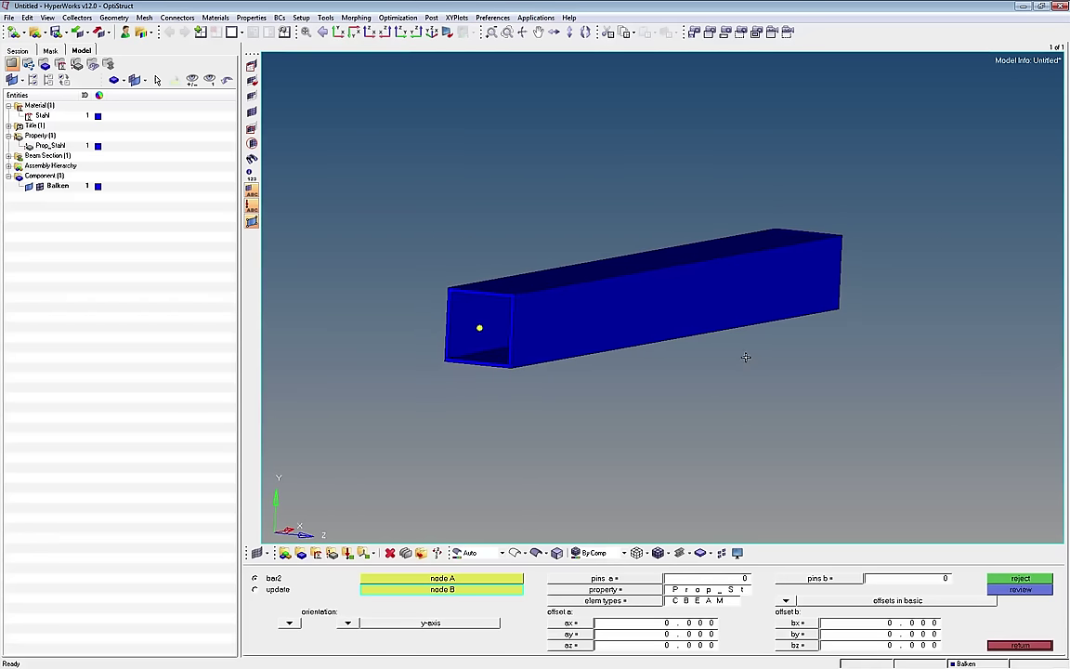
Step: Restore the traditional element representation and leave the bar and node creation functions
left_click(688, 553)
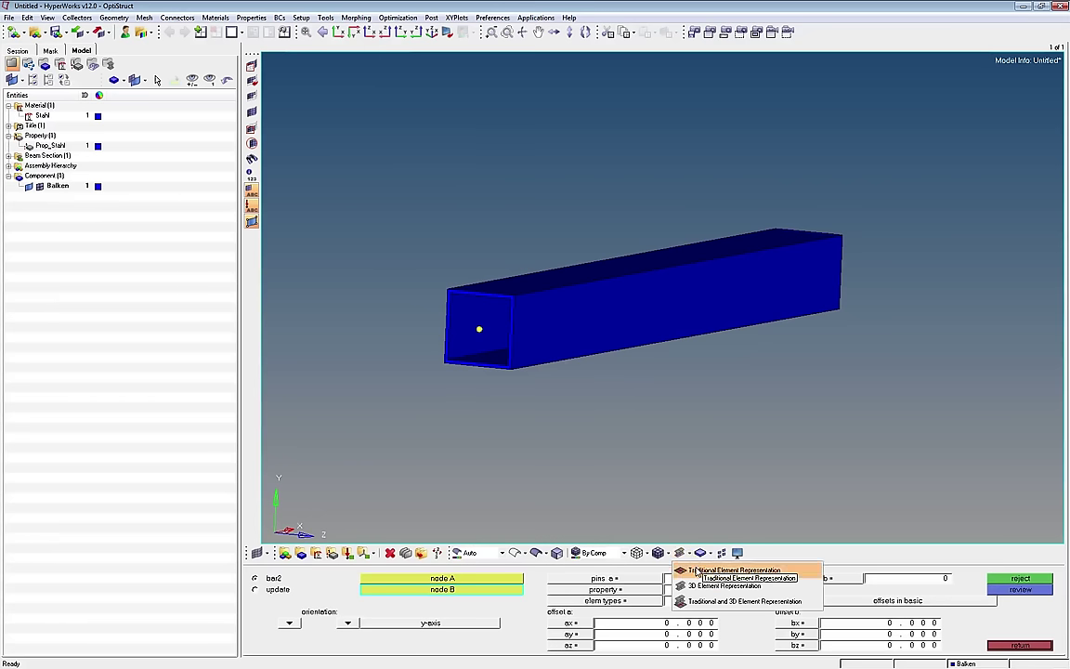
left_click(696, 570)
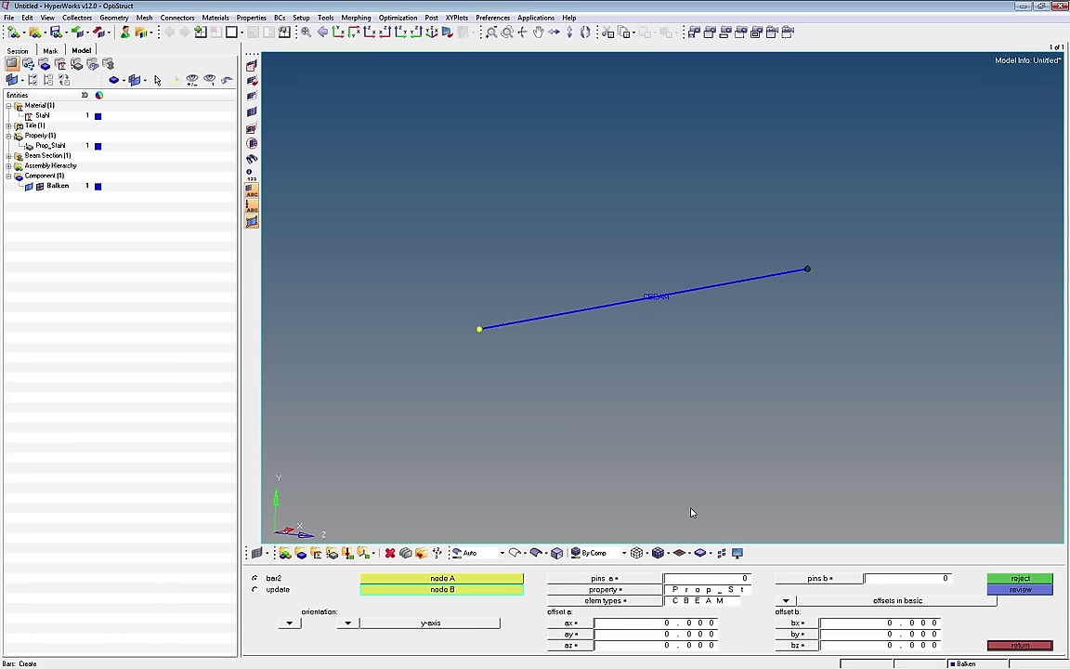
left_click(1019, 646)
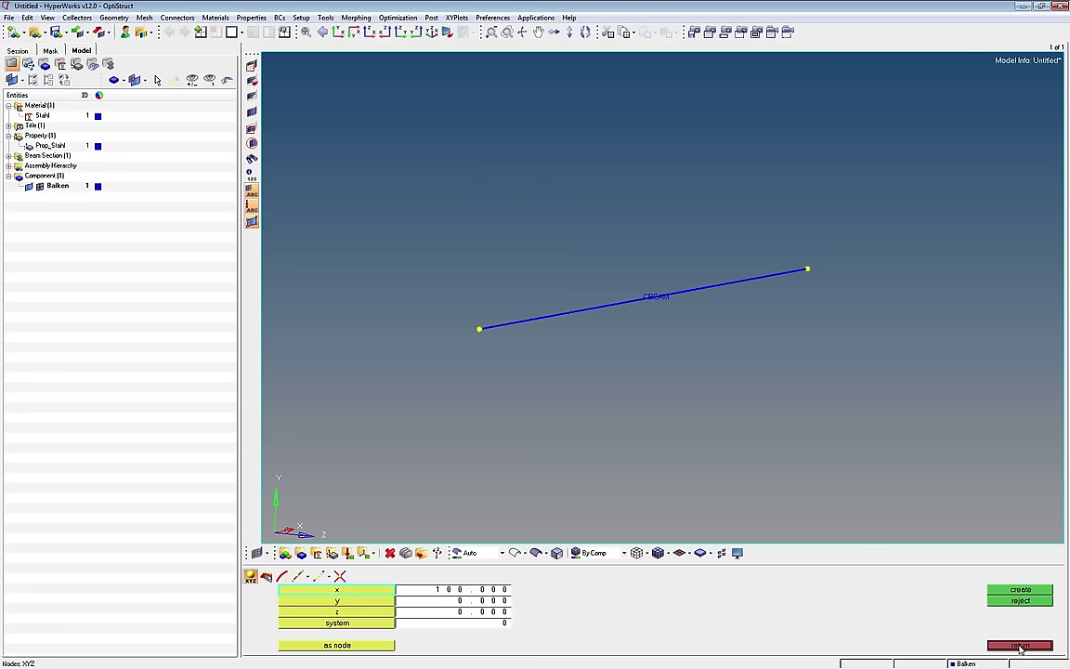
left_click(1019, 646)
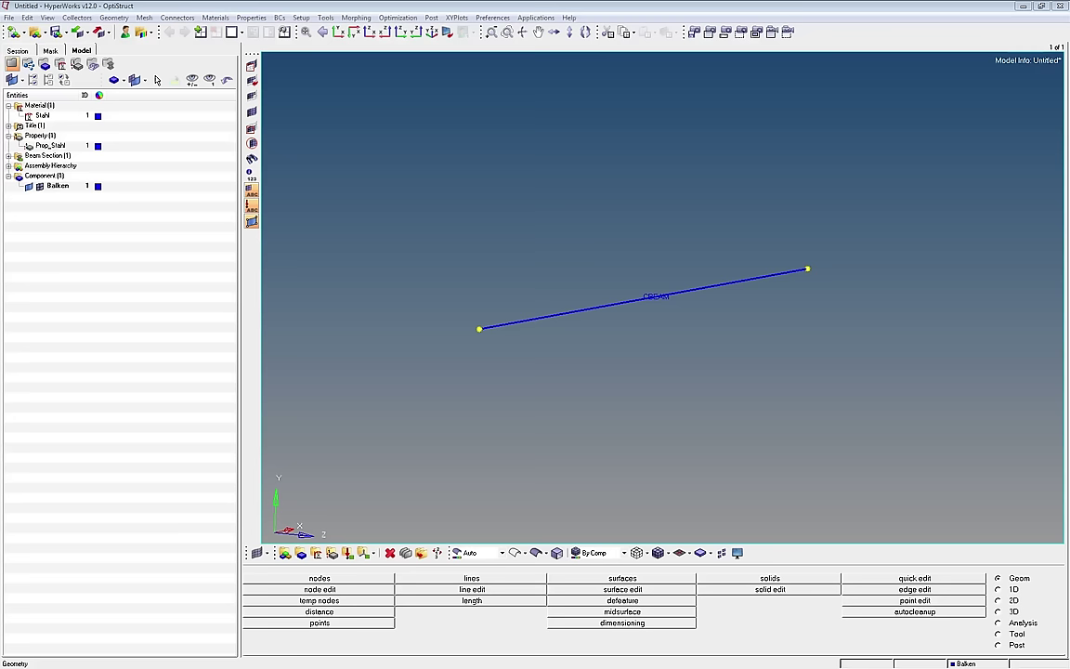
Step: Create a load collector named Constraint without a card image and expand the load collector list
right_click(100, 286)
mouse_move(121, 290)
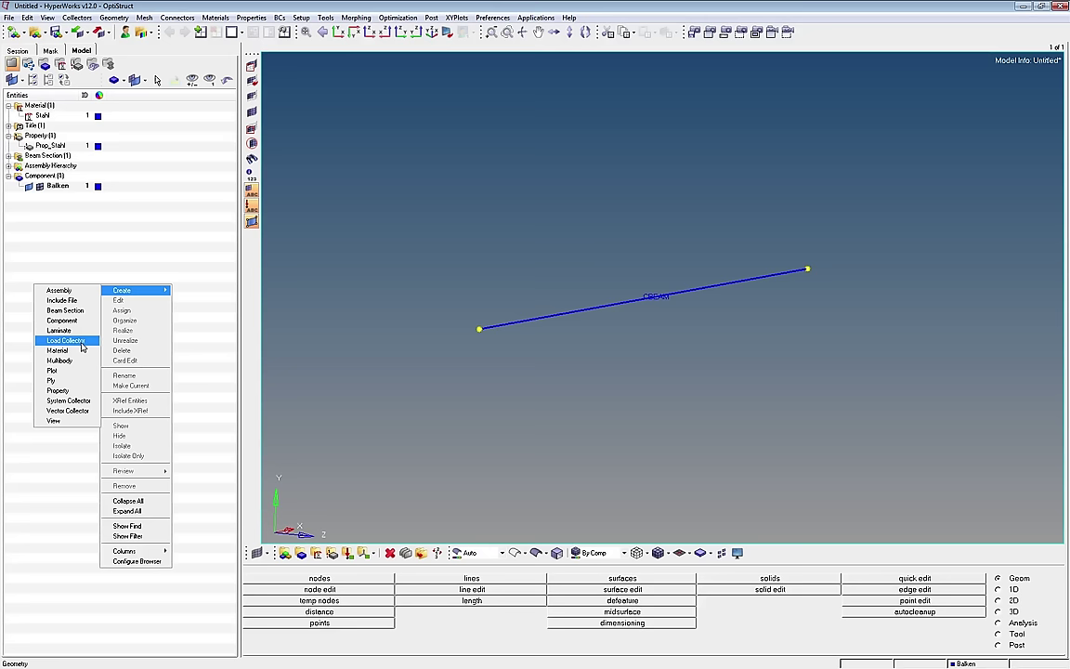
left_click(80, 345)
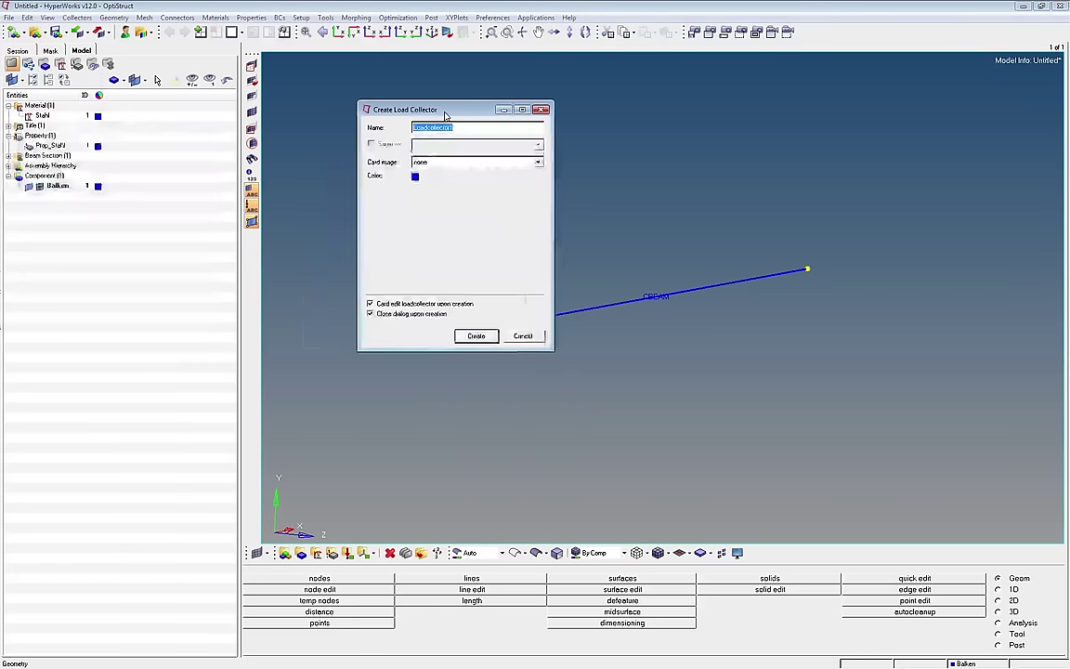
type("Consti")
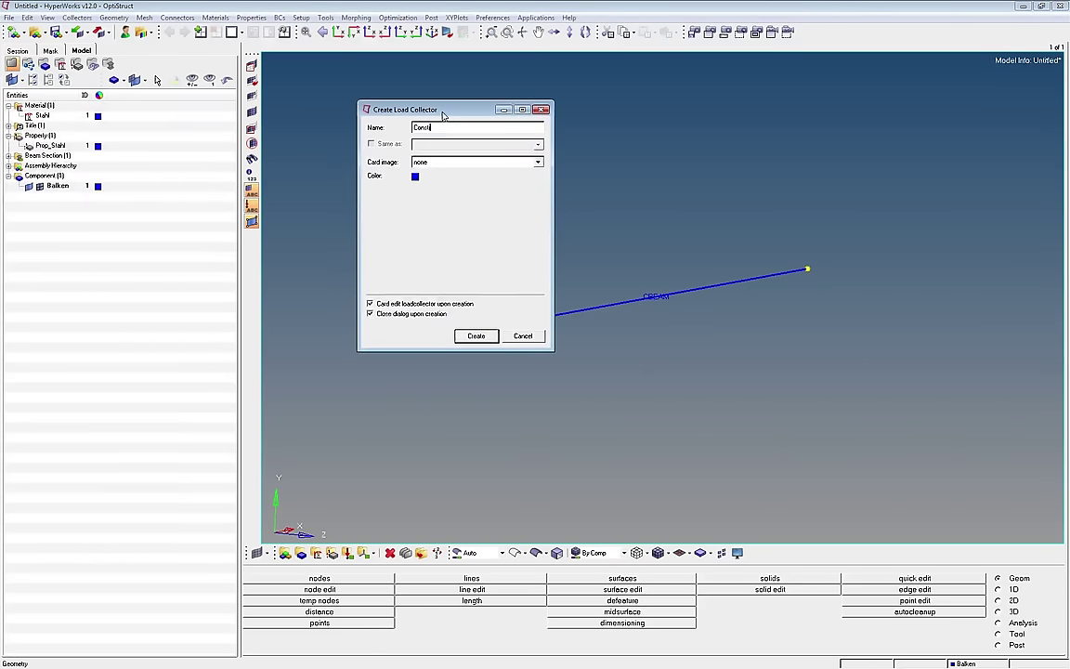
type("aint")
left_click(487, 341)
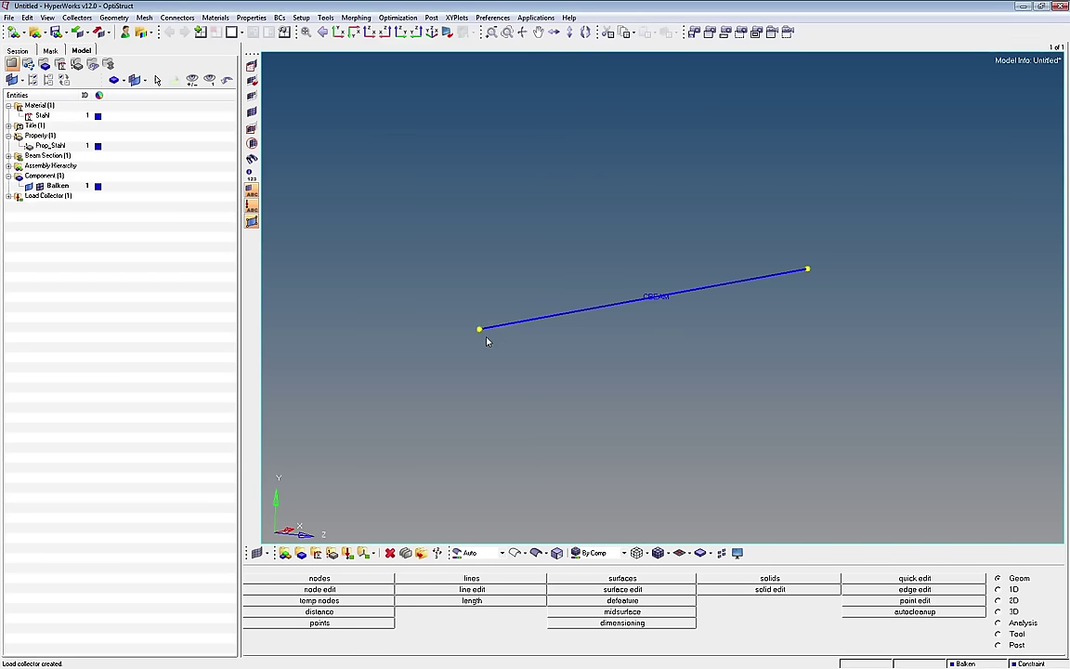
left_click(8, 196)
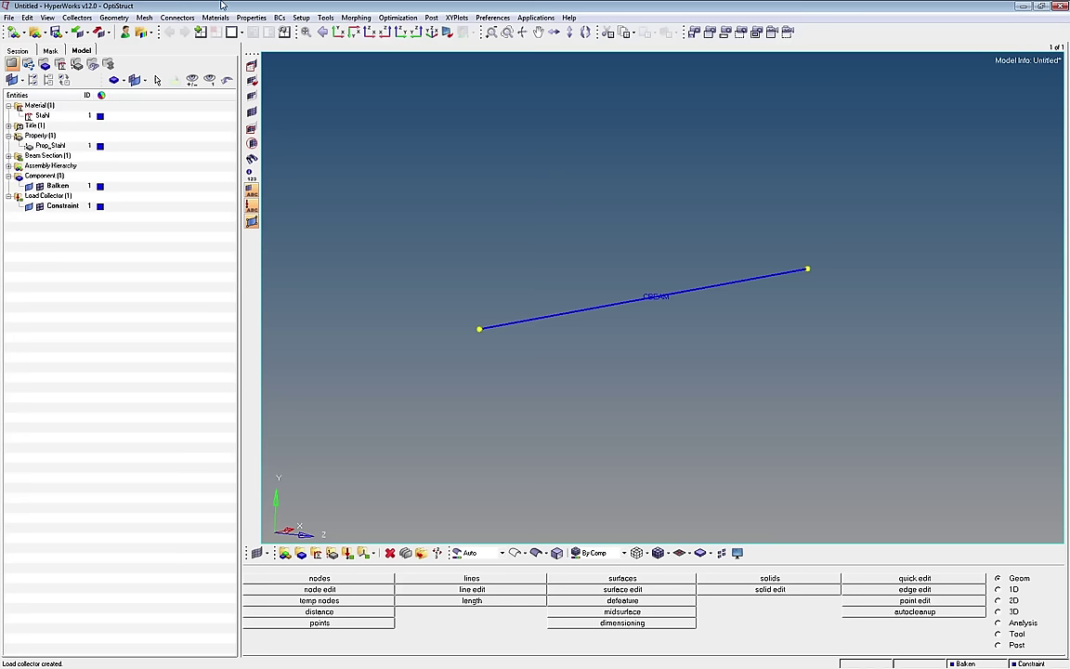
Step: Create an SPC constraint on the beam's origin node with all six degrees of freedom fixed at 0
left_click(279, 18)
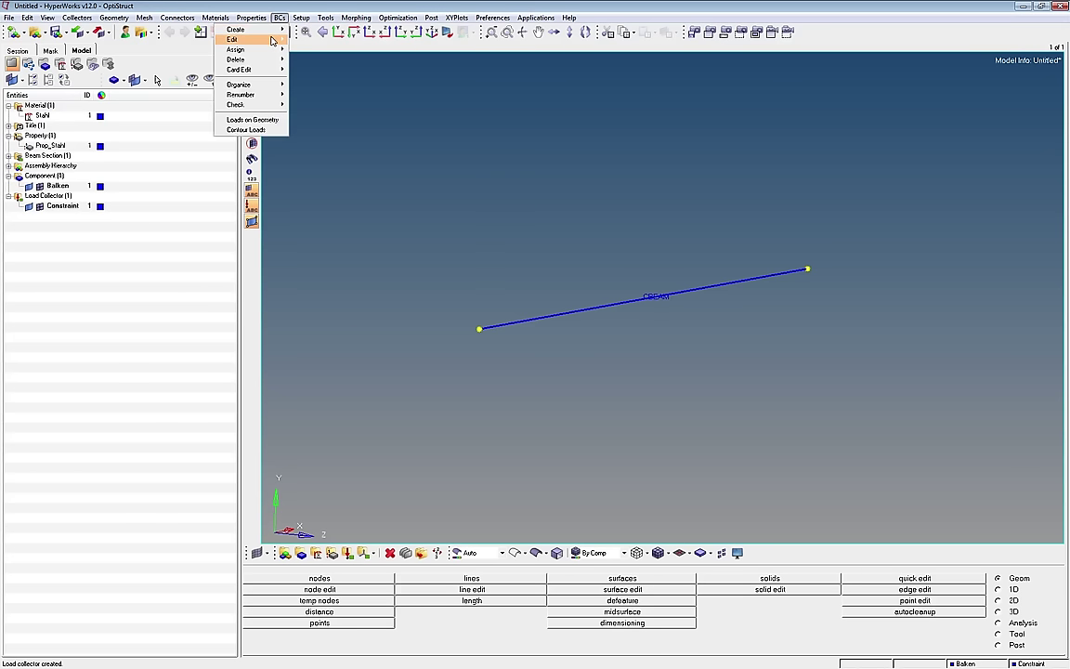
mouse_move(236, 29)
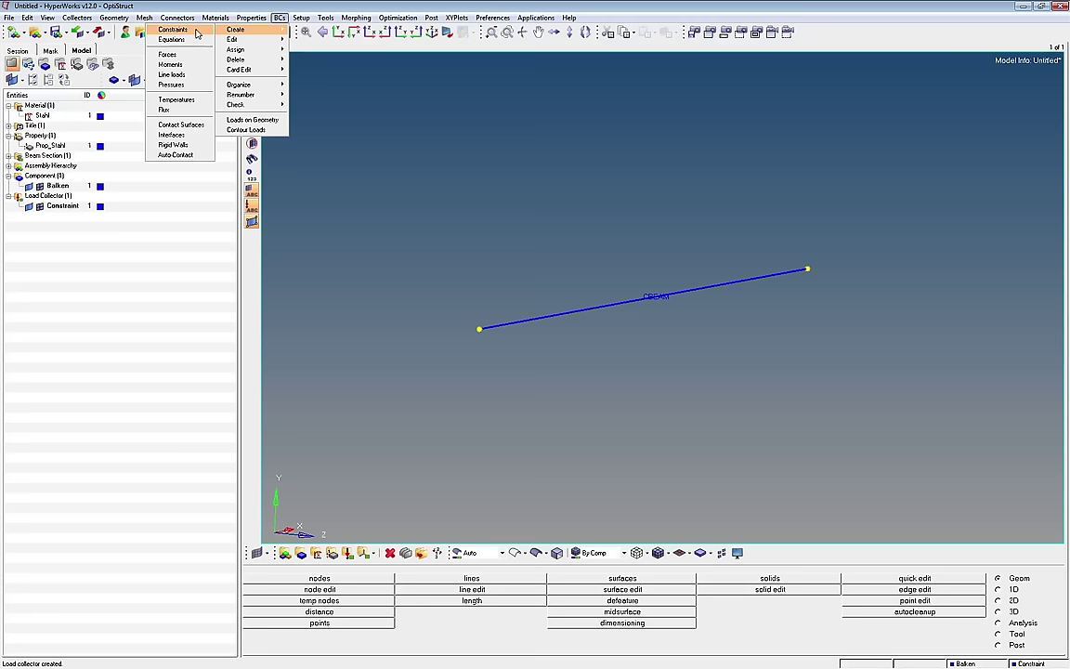
left_click(173, 28)
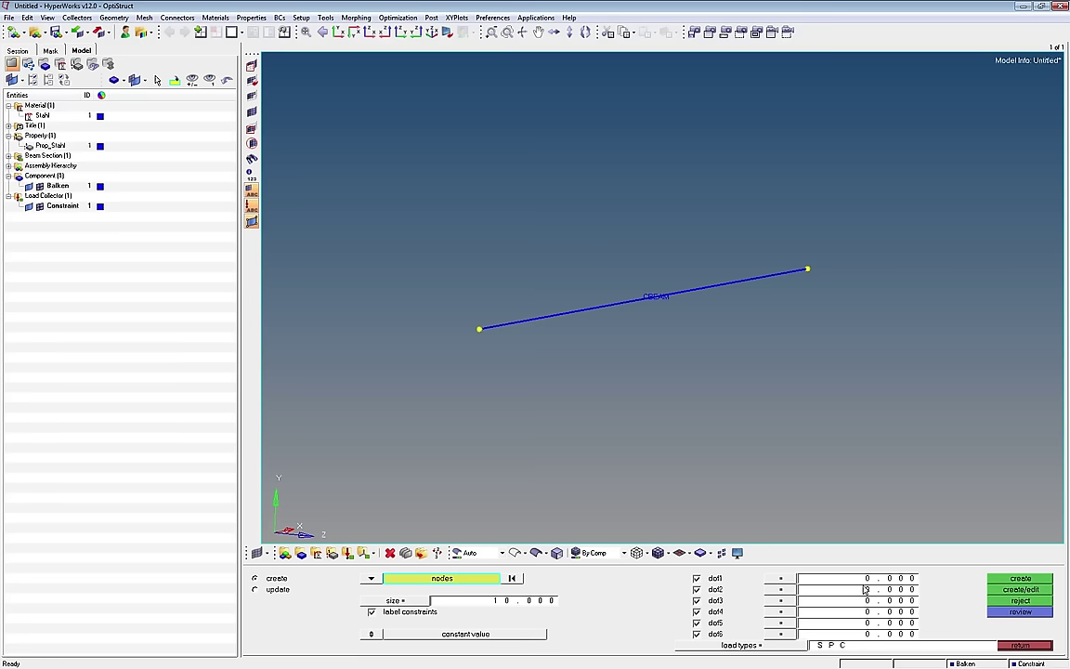
left_click(479, 329)
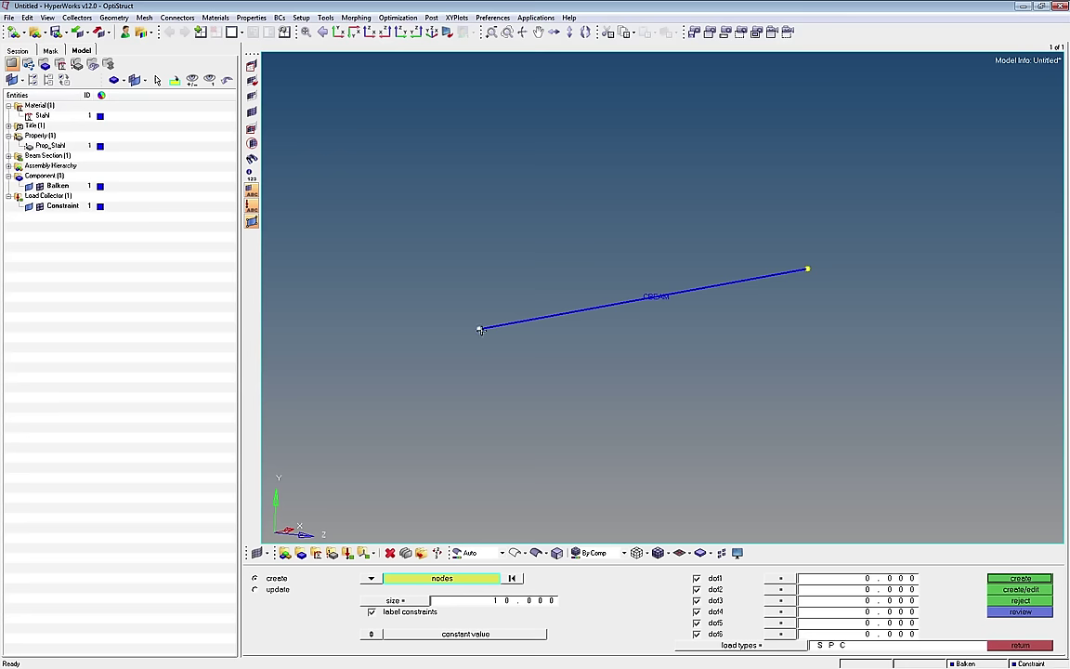
left_click(1006, 579)
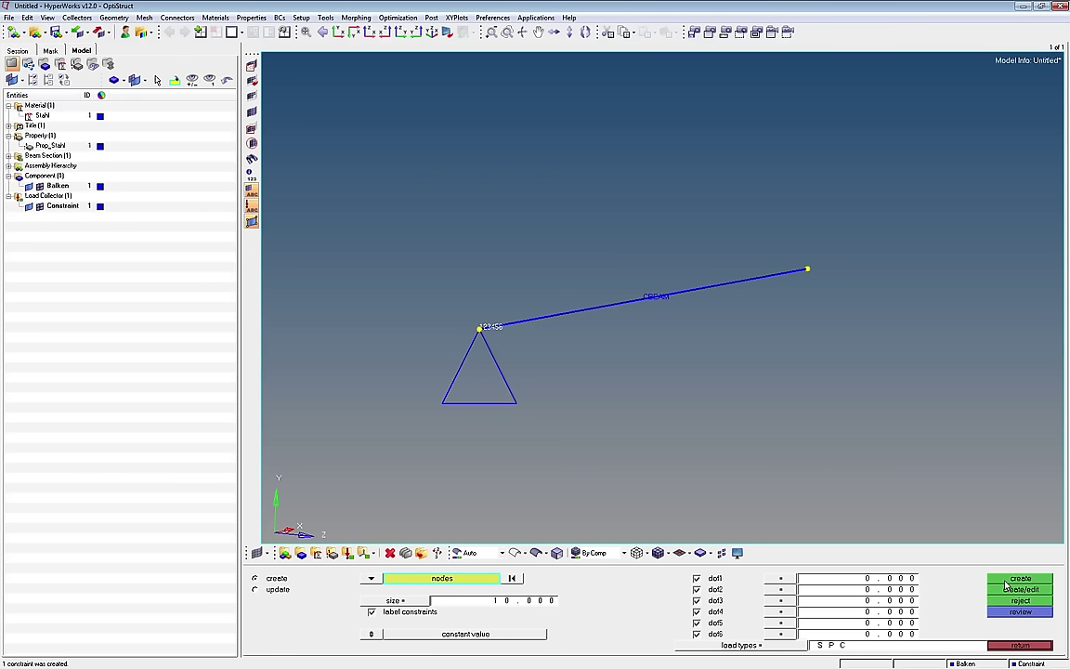
left_click(1021, 645)
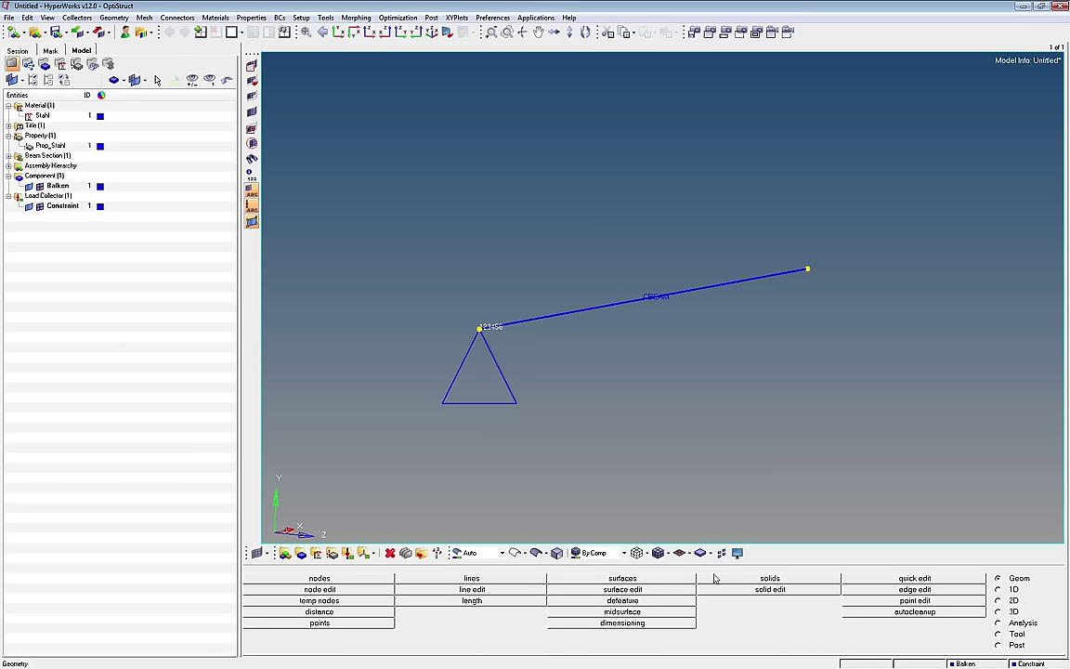
Step: Create a load collector named Force without a card image and give it a red colour
right_click(137, 317)
mouse_move(156, 320)
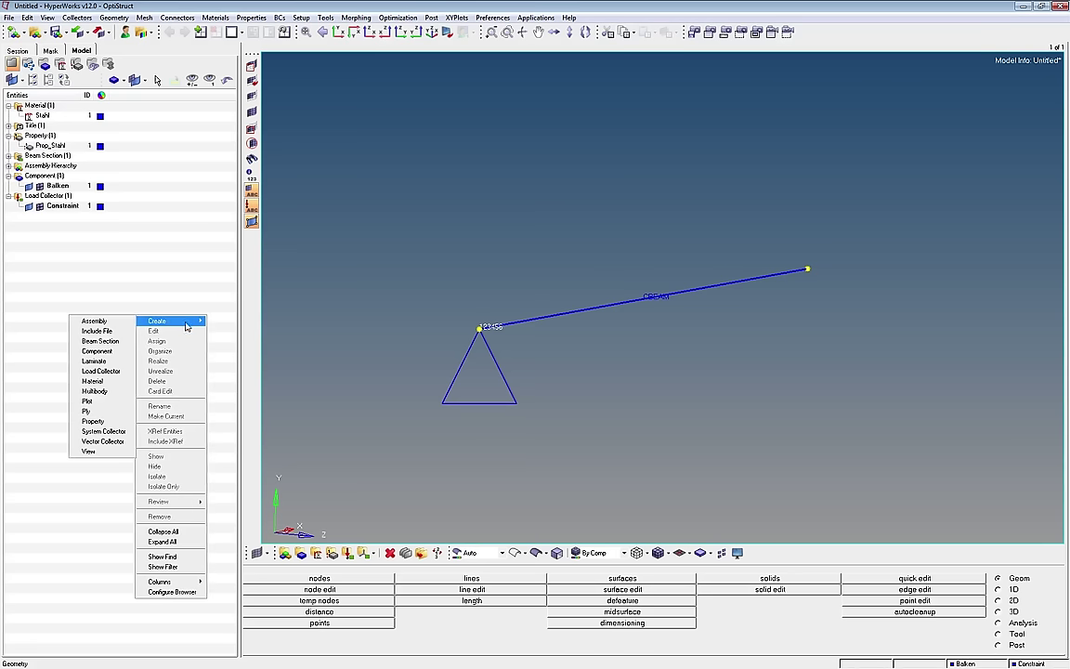
left_click(113, 372)
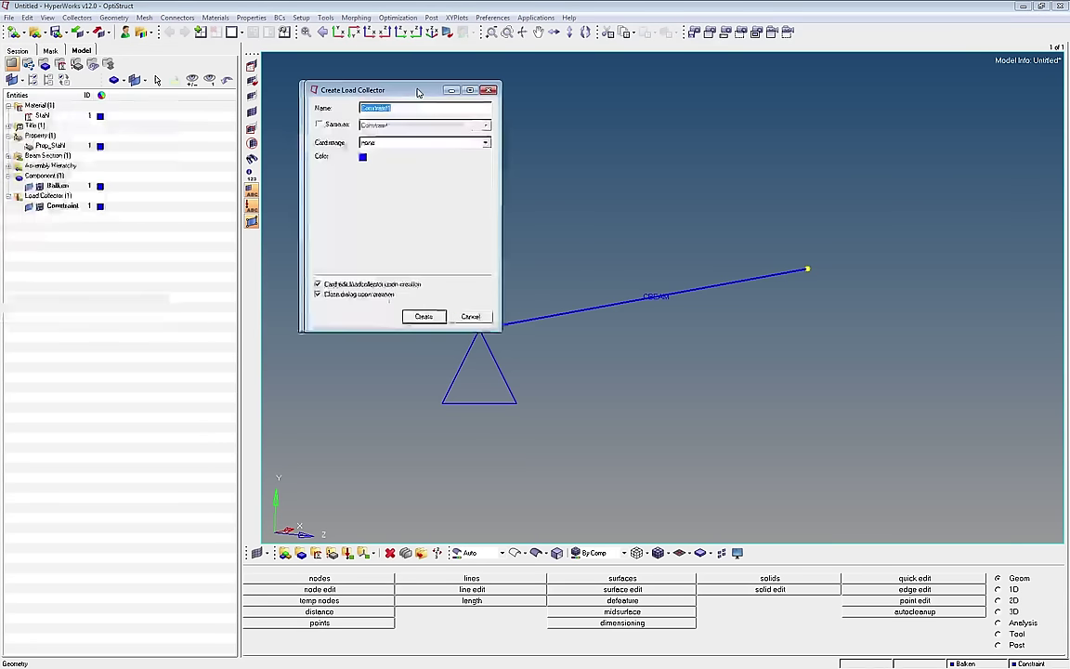
type("Force")
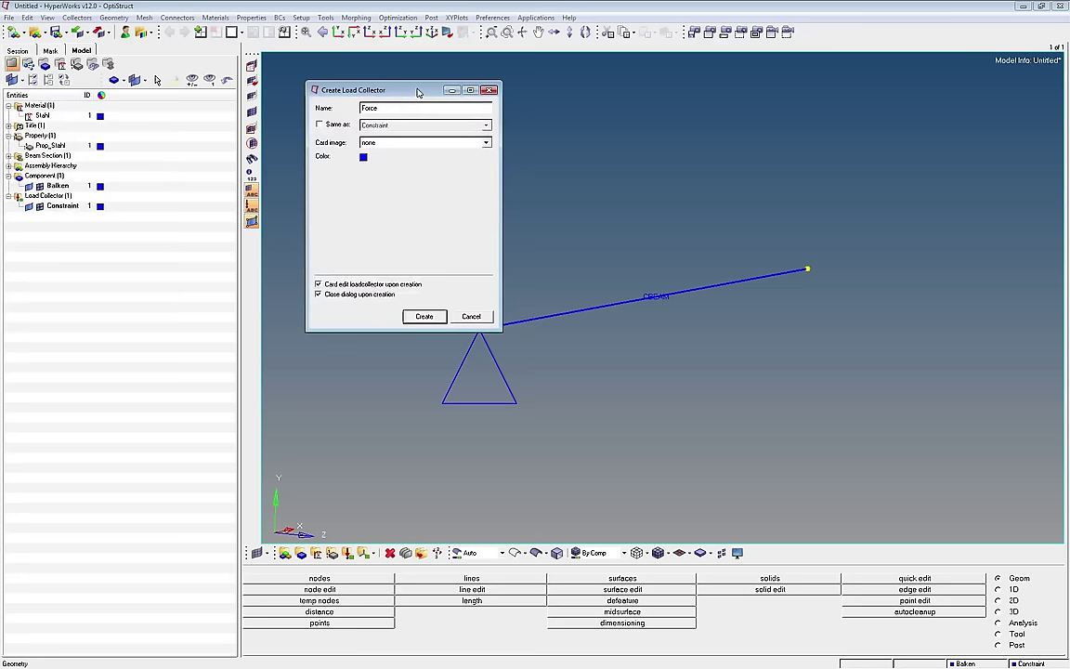
left_click(363, 156)
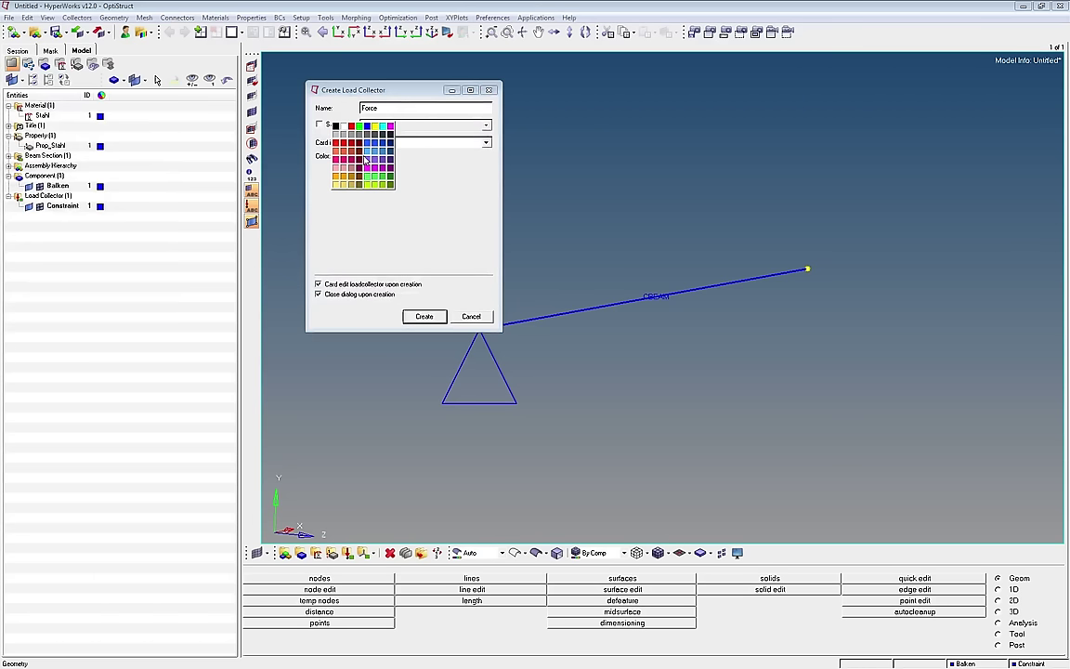
left_click(365, 159)
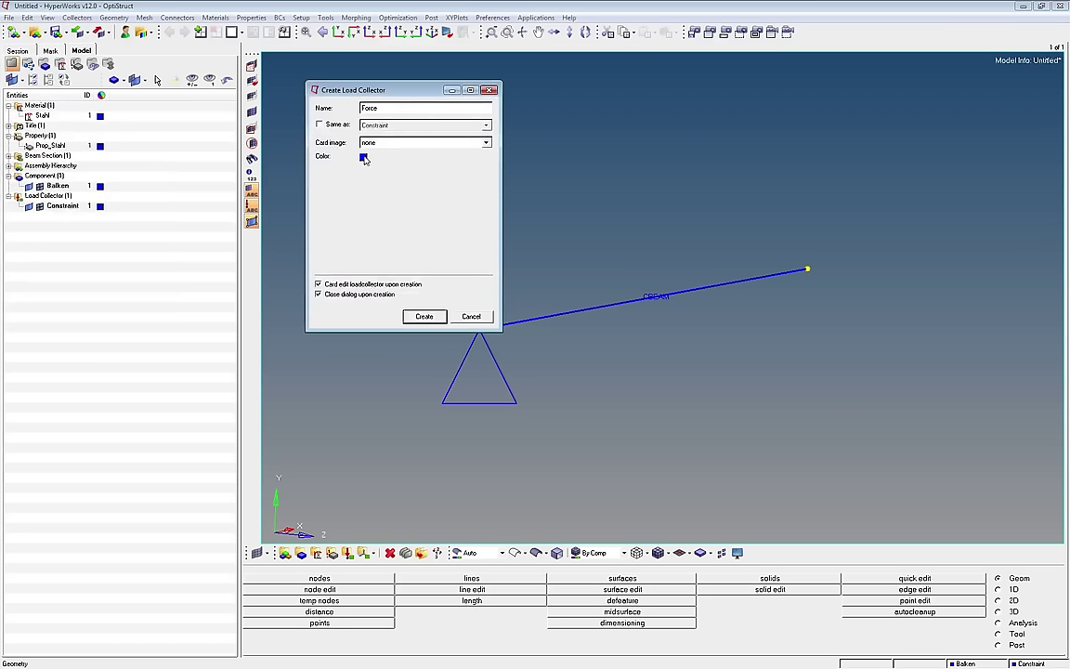
left_click(363, 157)
left_click(340, 148)
left_click(443, 317)
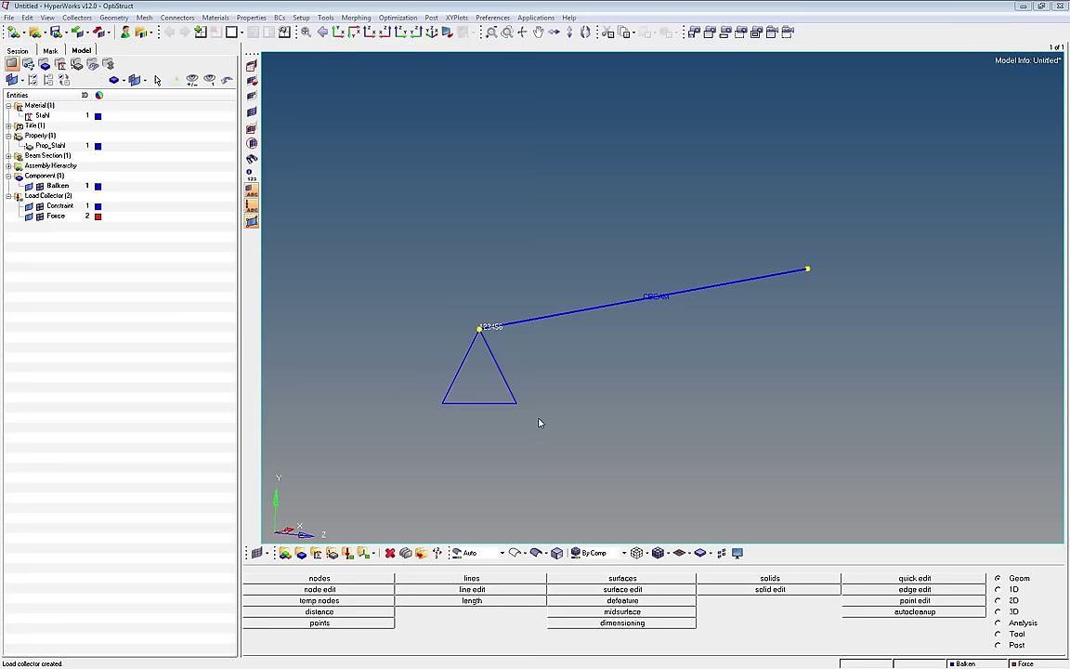
Step: Change the Force load collector's colour to another shade of red
left_click(278, 17)
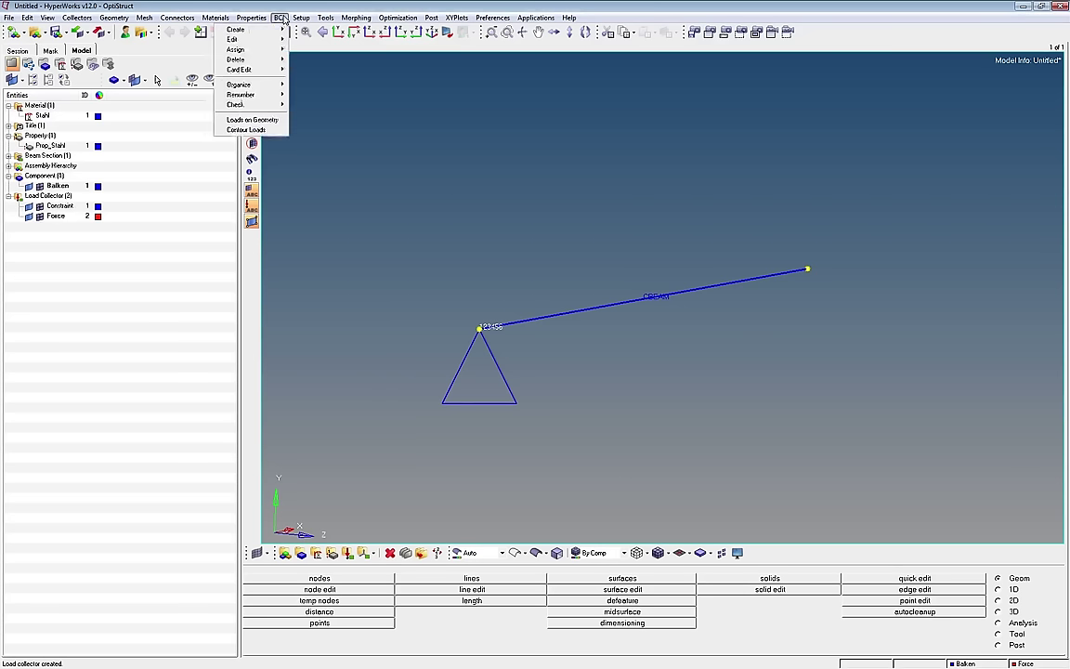
mouse_move(239, 28)
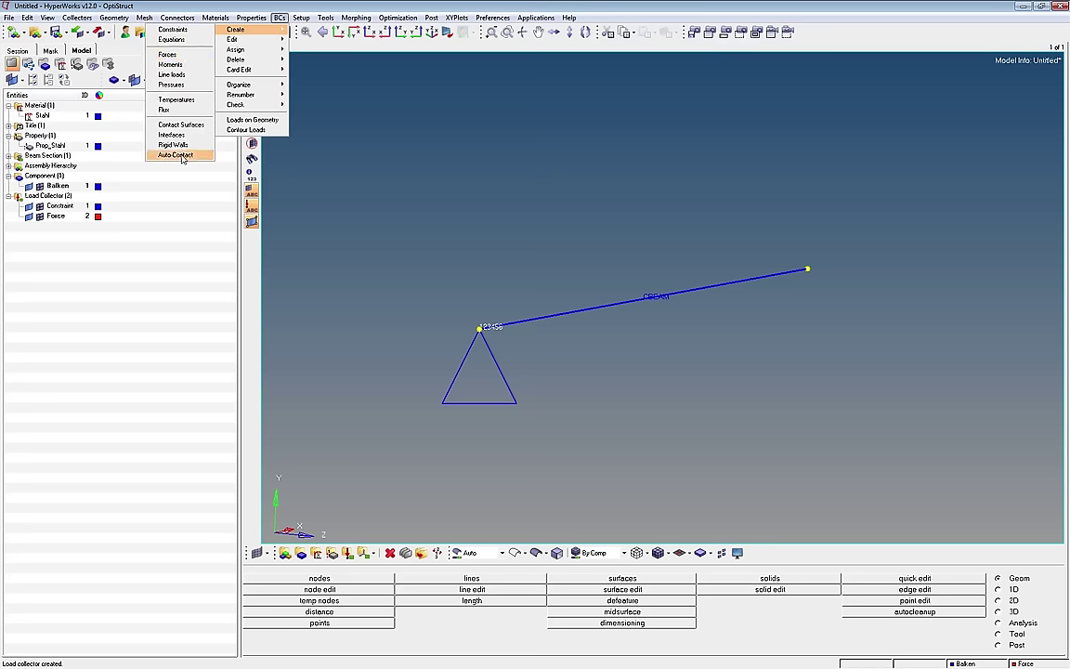
left_click(98, 215)
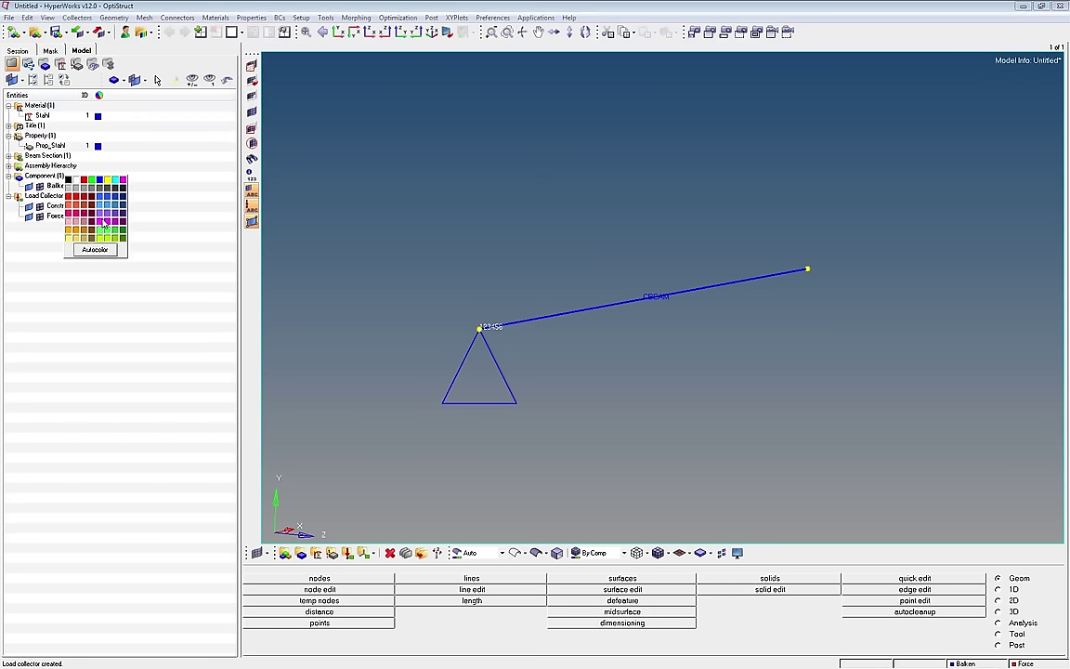
left_click(72, 201)
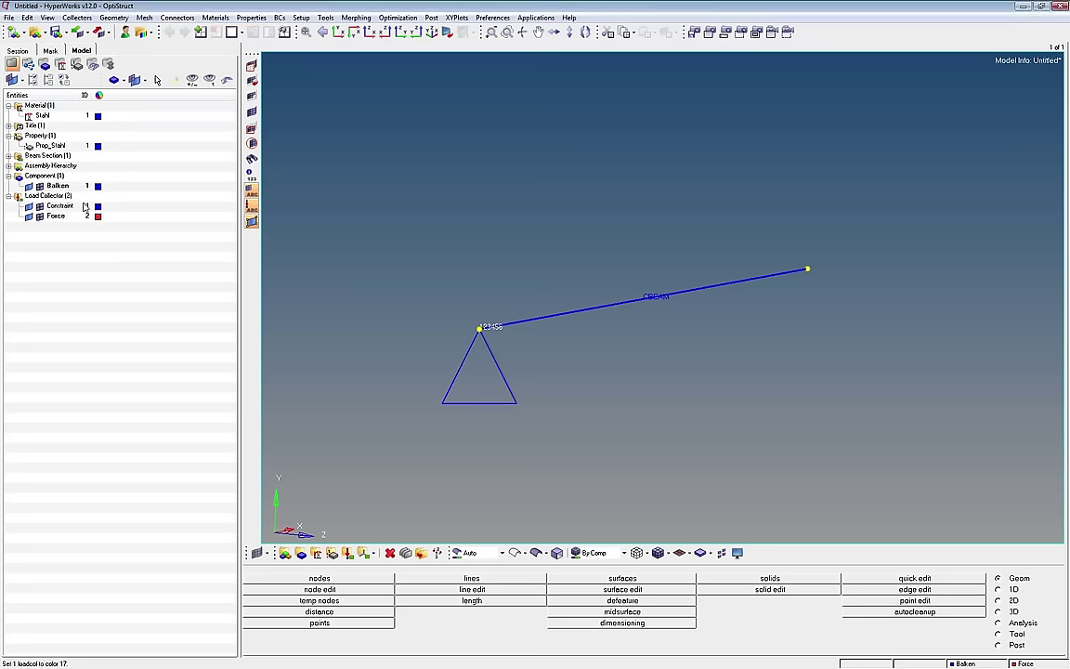
Step: Apply a force with magnitude -100 along the y-axis to the beam's free end node
left_click(279, 17)
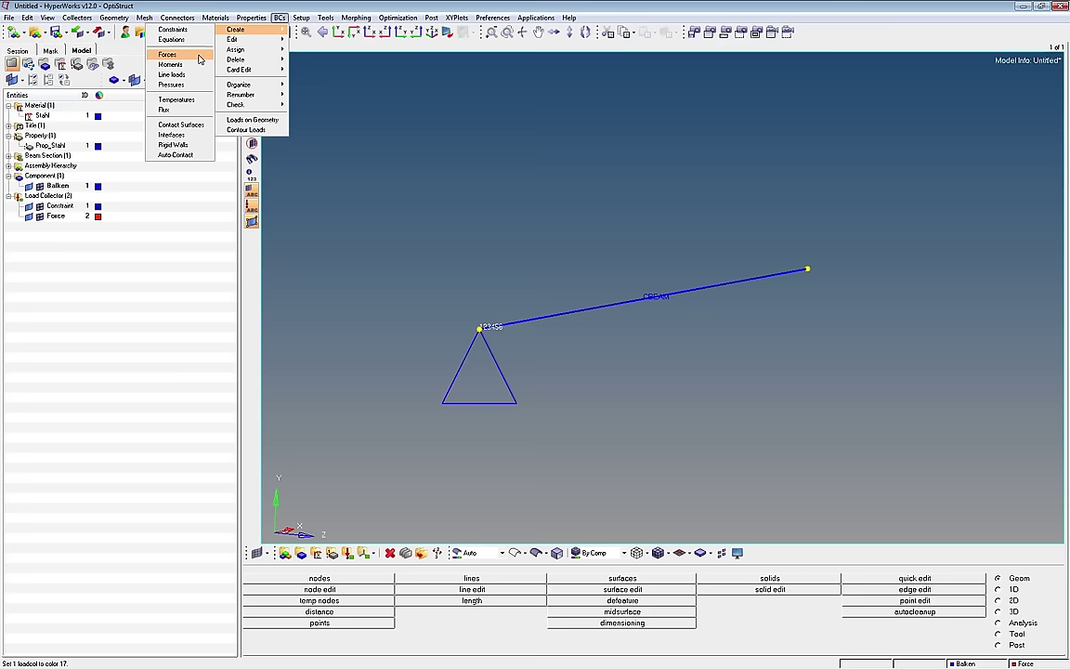
left_click(199, 58)
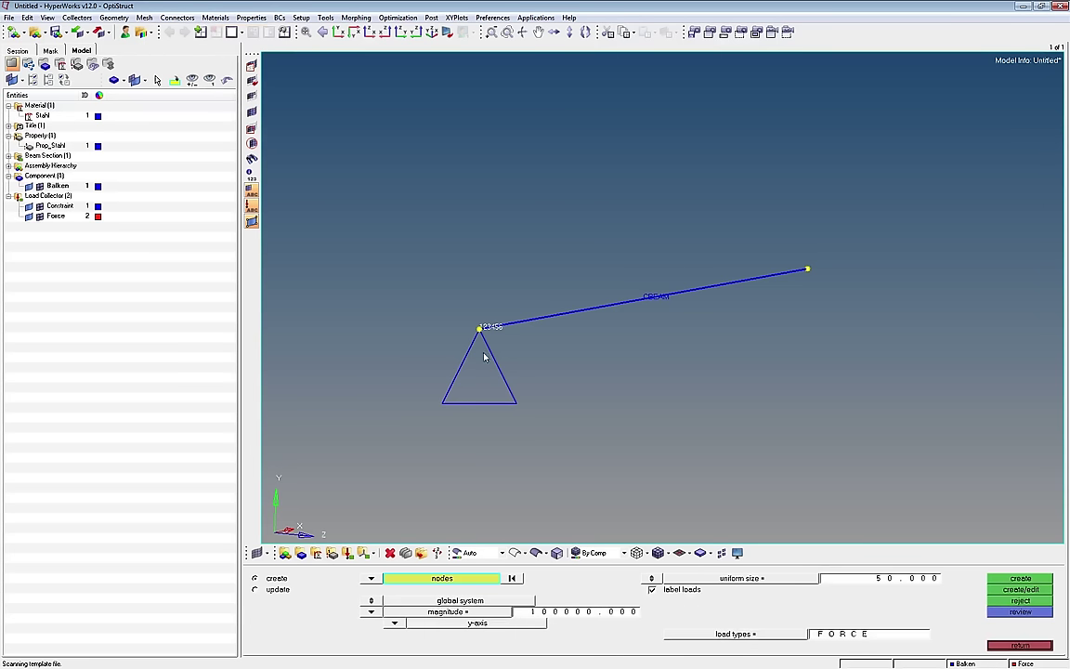
left_click(596, 612)
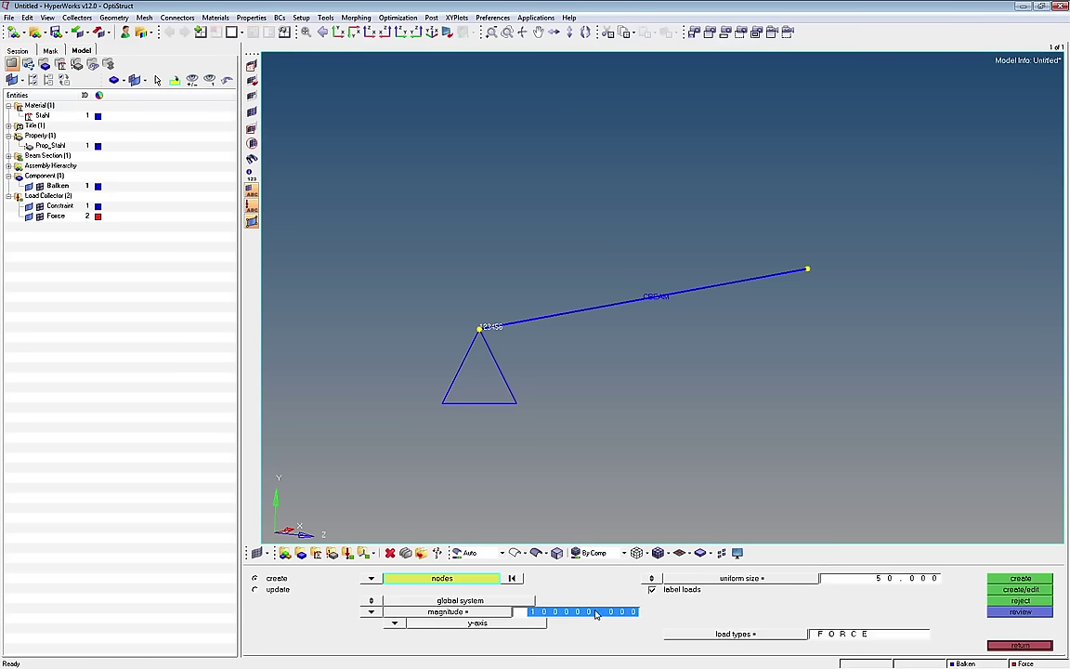
type("100")
key("Return")
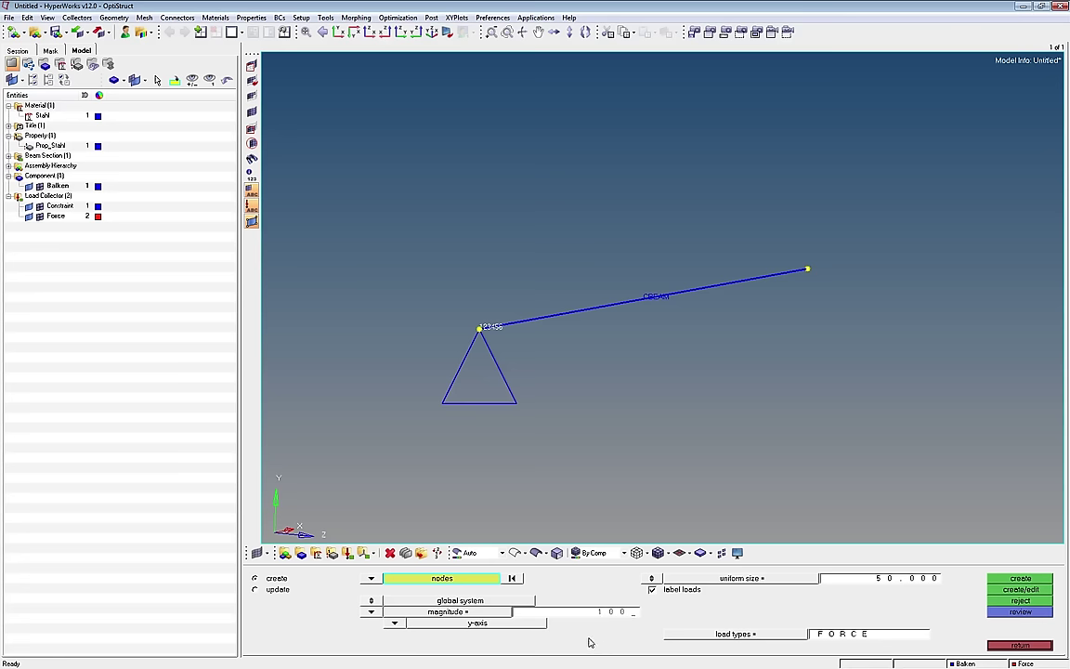
left_click(807, 270)
left_click(395, 622)
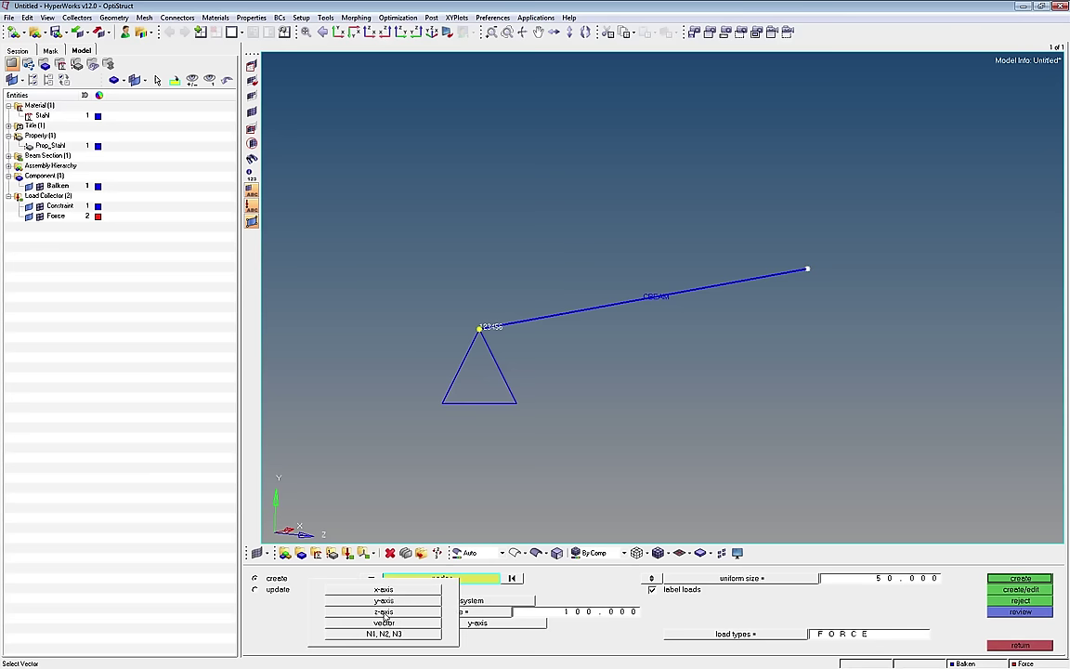
left_click(391, 603)
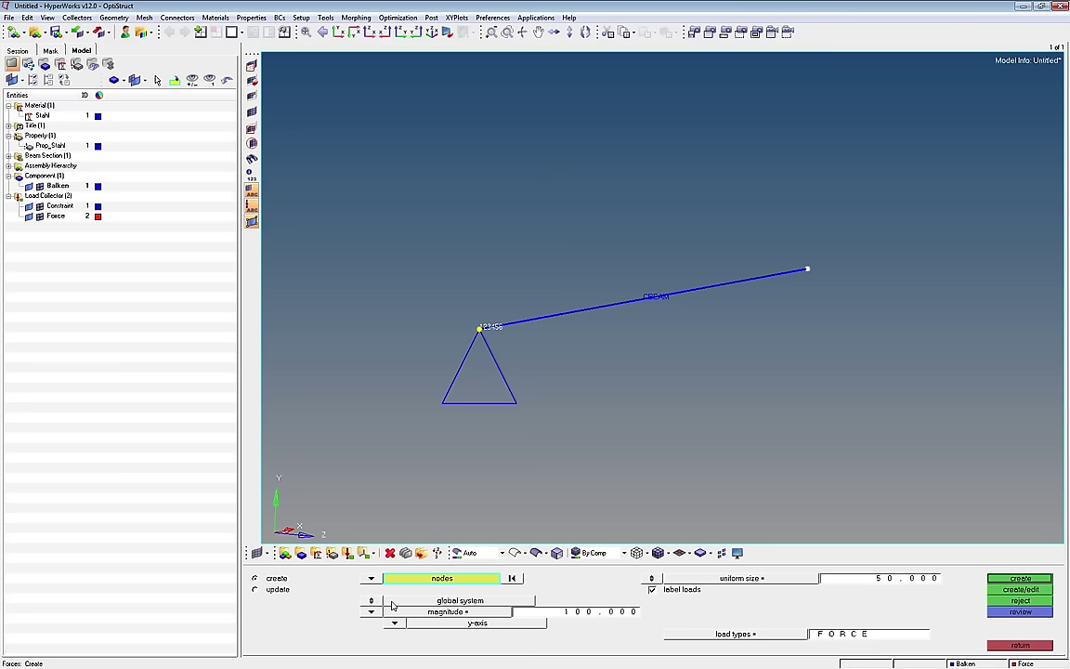
left_click(595, 612)
left_click(1009, 580)
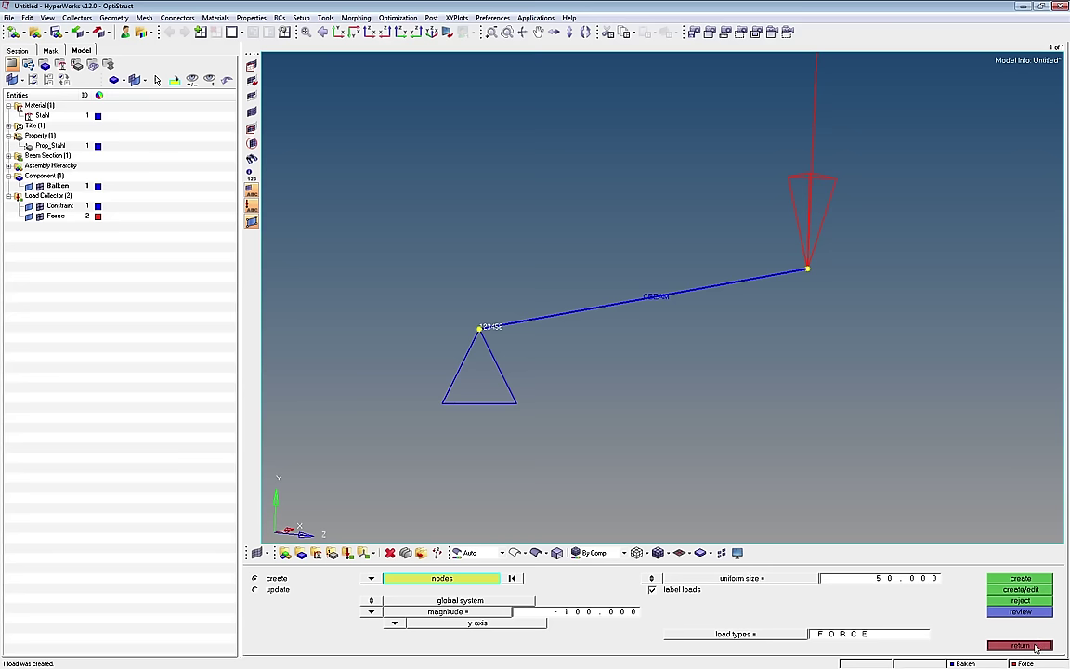
left_click(1020, 644)
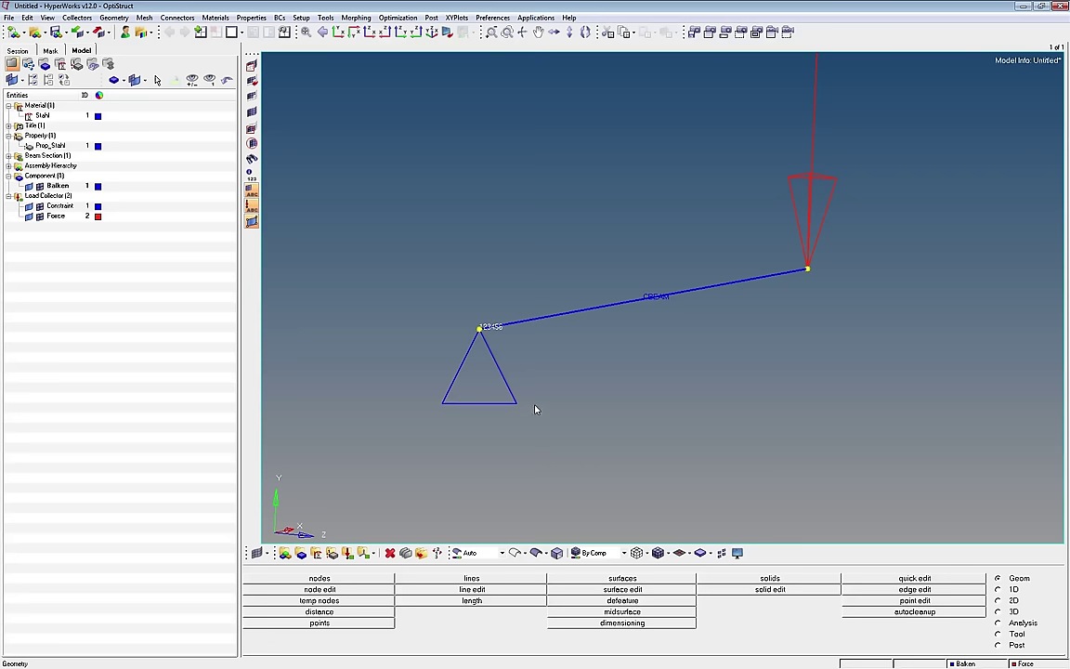
Step: Set up a linear static load step named loadstep and assign the Constraint collector as its SPC
left_click(305, 19)
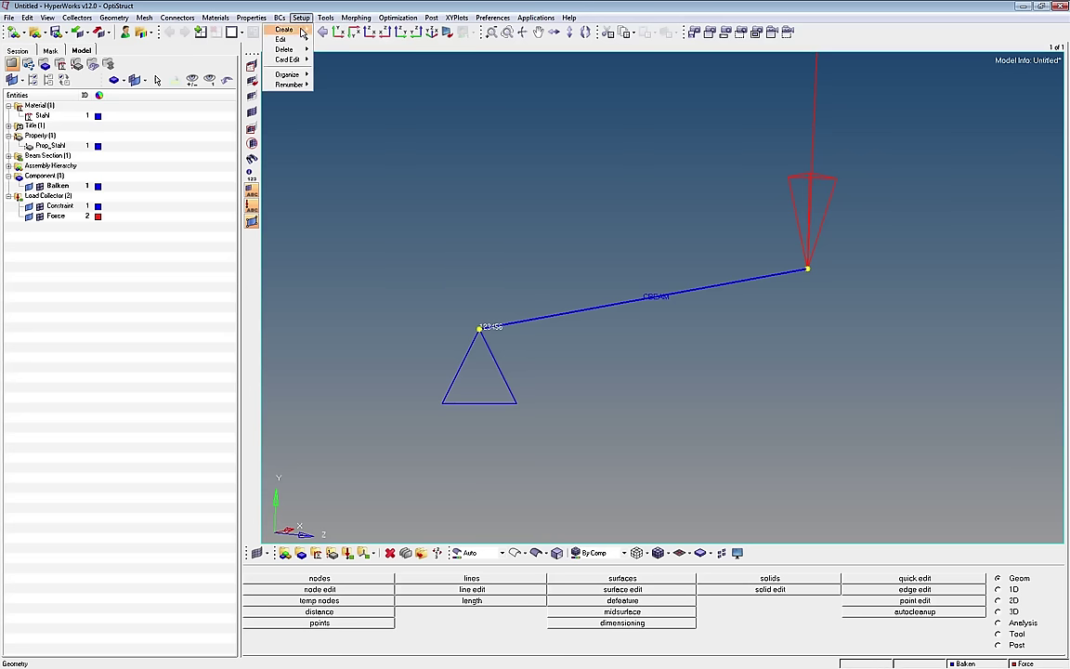
mouse_move(270, 34)
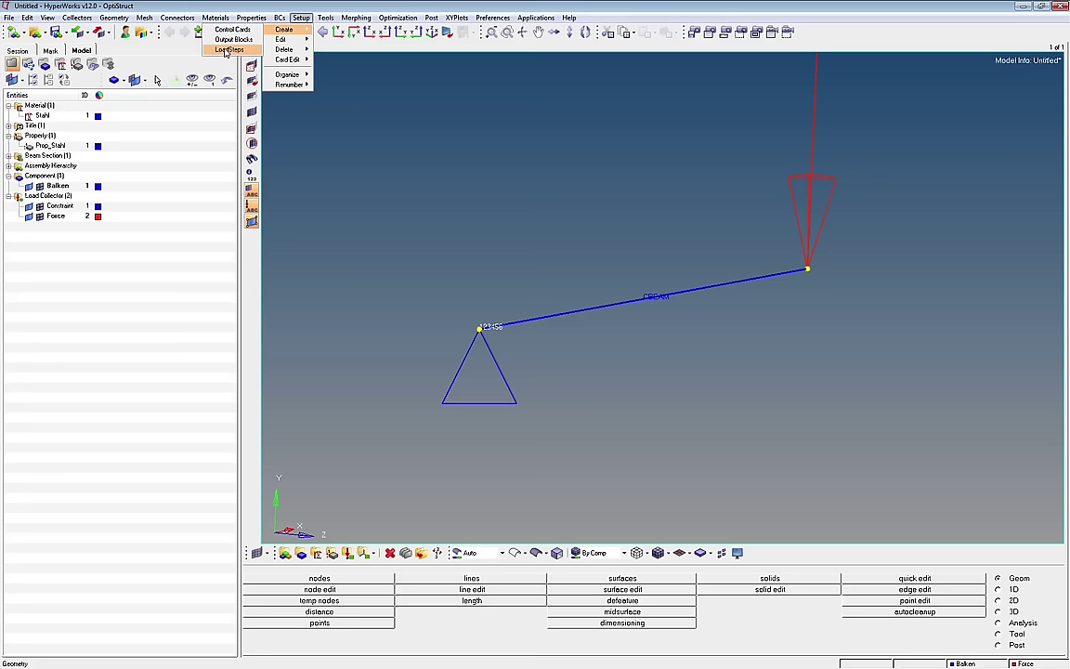
left_click(224, 51)
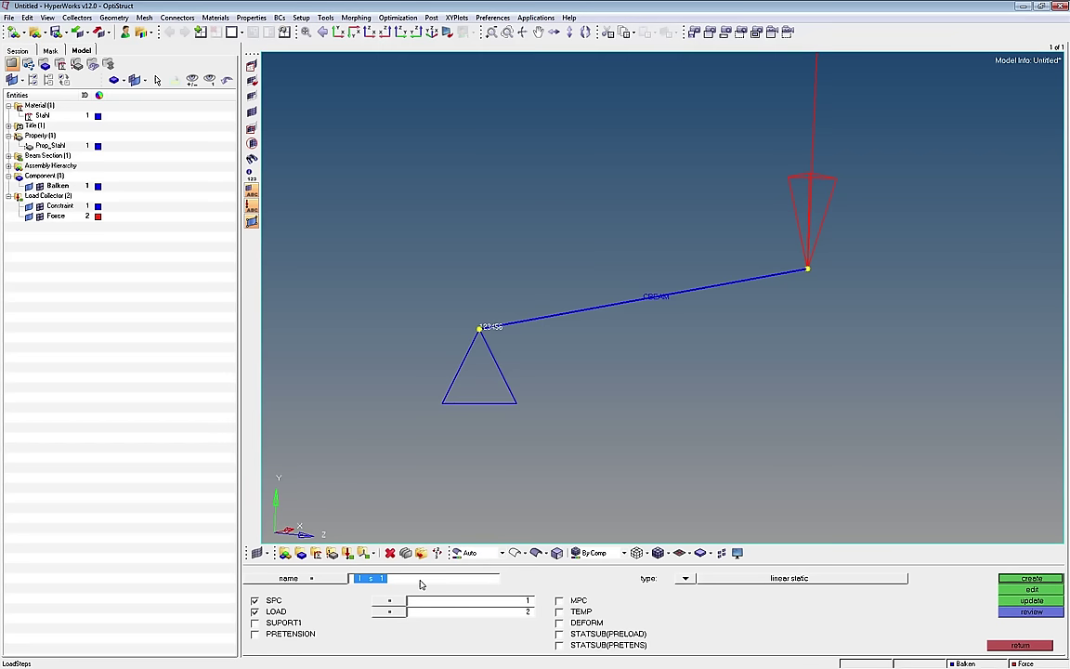
type("loadstep")
left_click(254, 600)
left_click(254, 611)
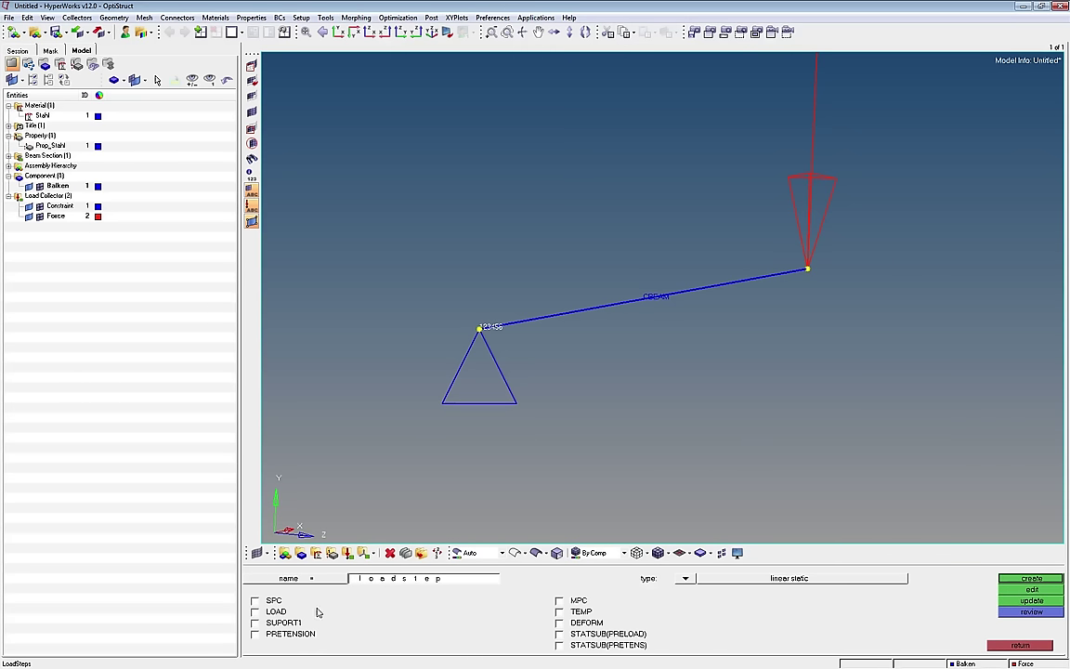
left_click(254, 600)
left_click(388, 606)
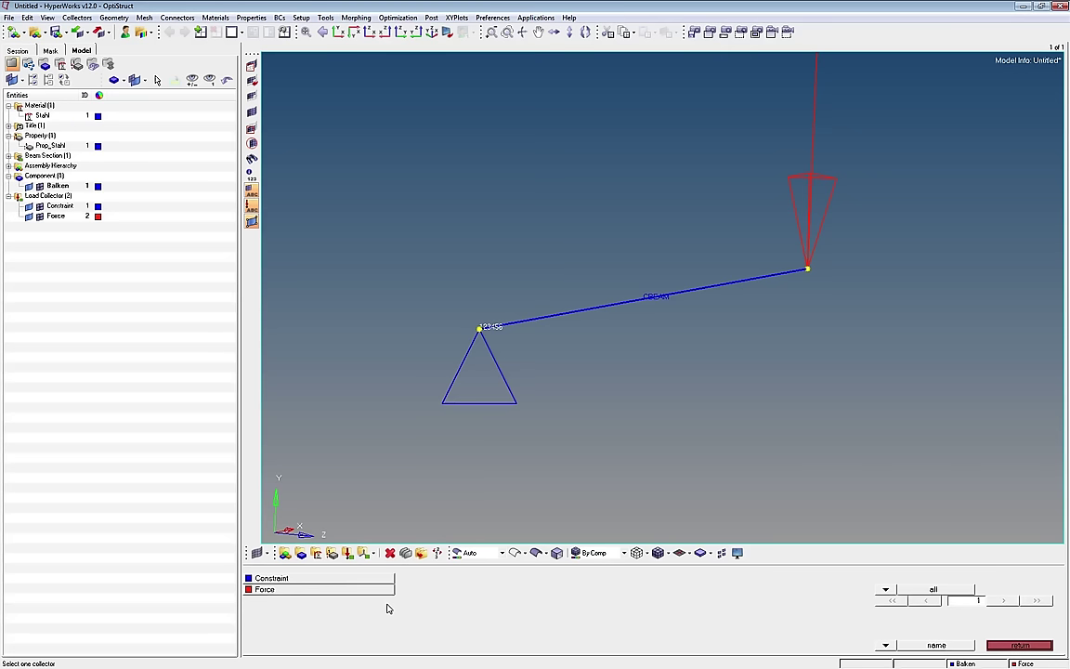
left_click(339, 577)
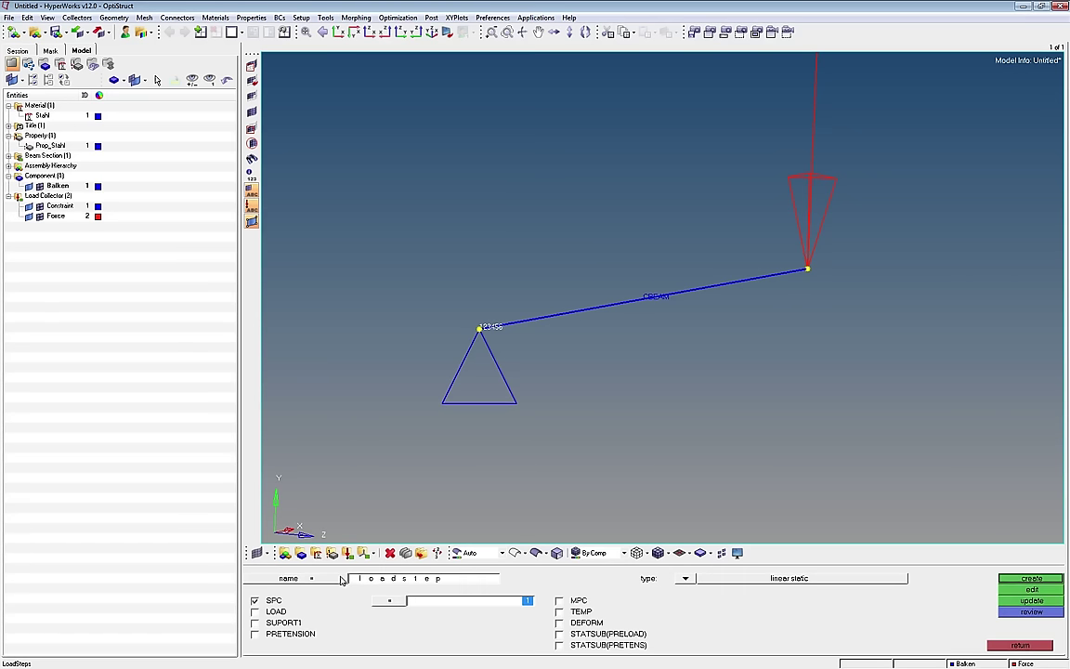
Step: Assign the Force collector as the load of the load step and create it
left_click(255, 611)
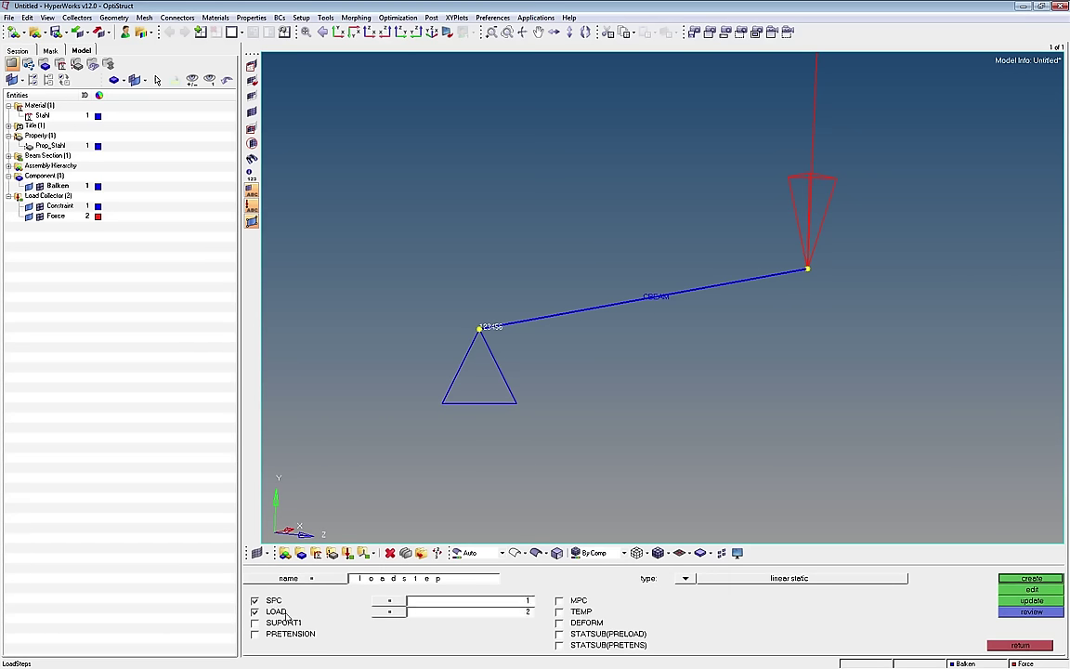
left_click(386, 612)
left_click(322, 591)
left_click(1014, 581)
left_click(10, 226)
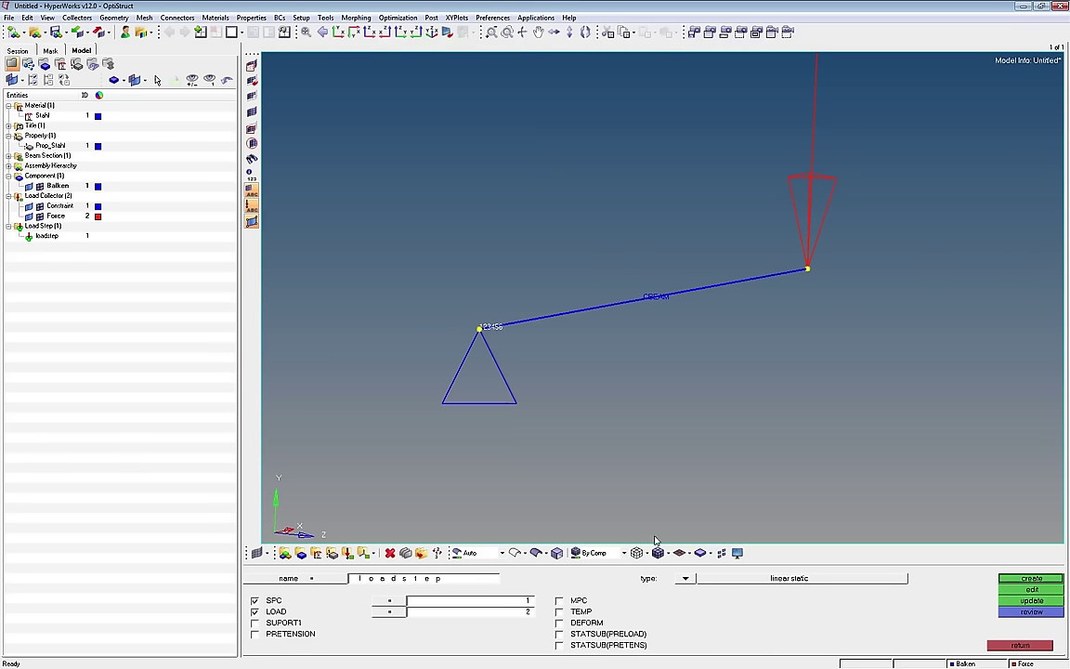
left_click(1019, 644)
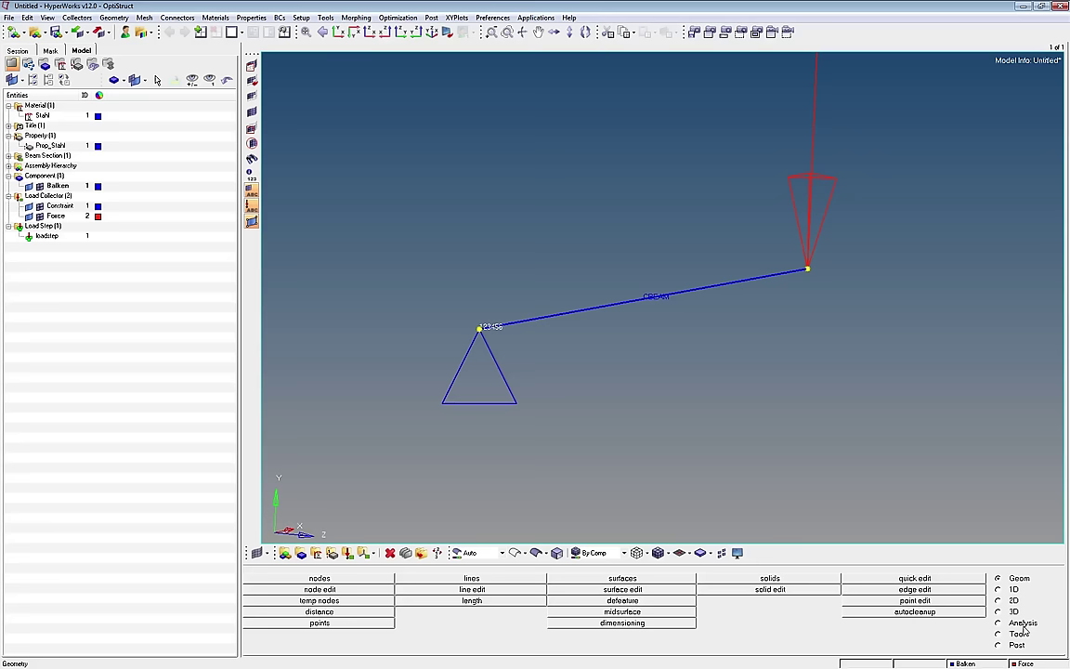
Step: Run the OptiStruct solver on HM13.fem with custom export and optimization run options, and review the run summary
left_click(1024, 624)
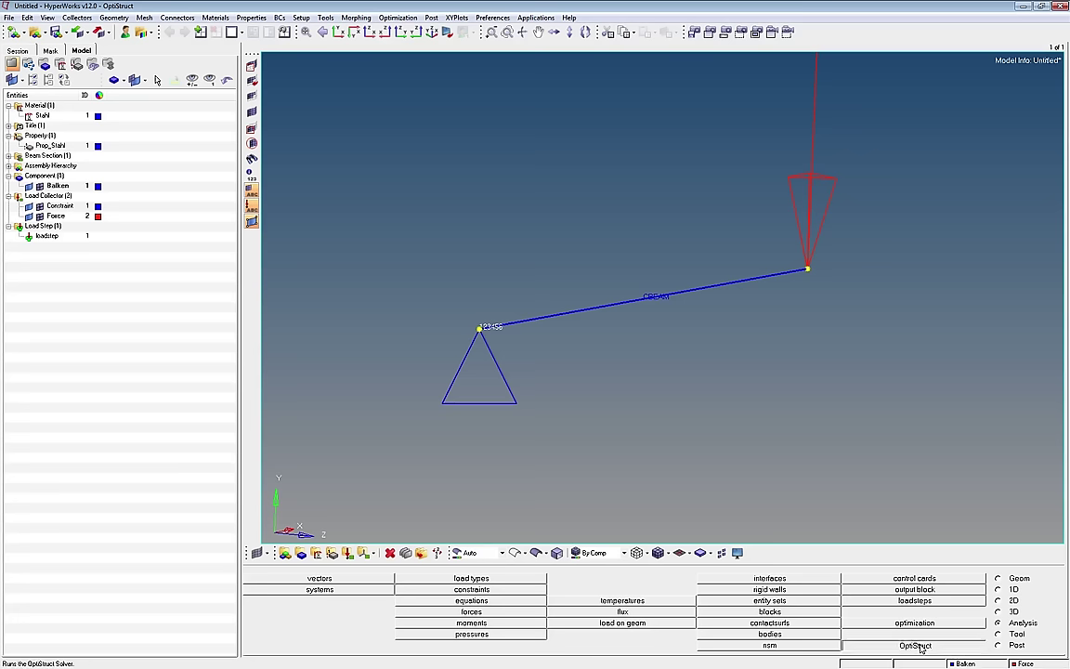
left_click(917, 646)
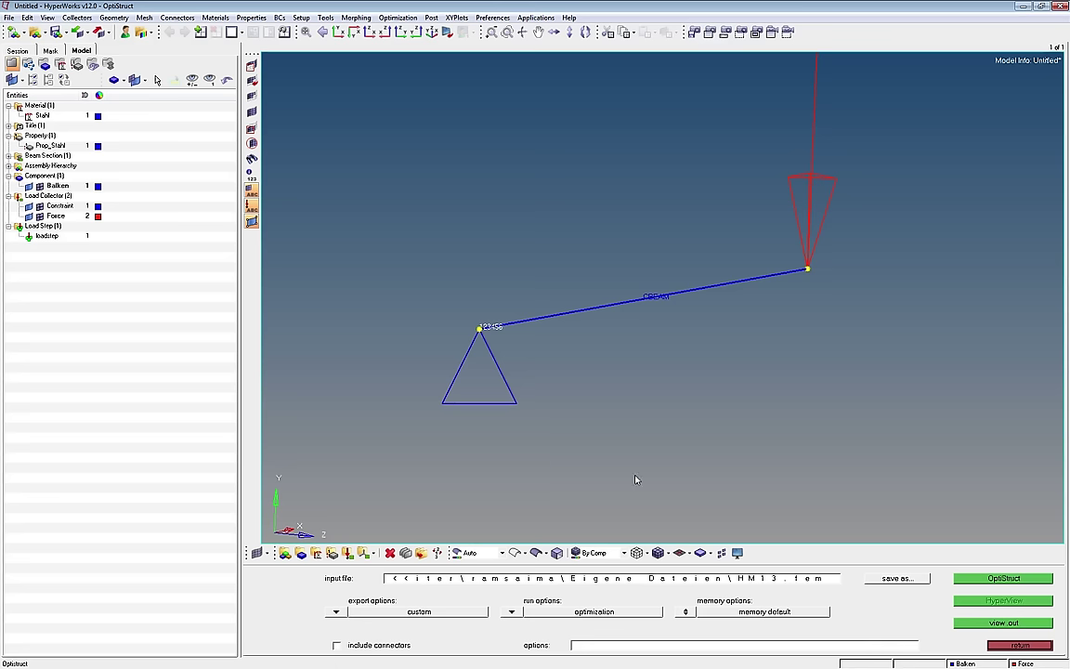
left_click(970, 578)
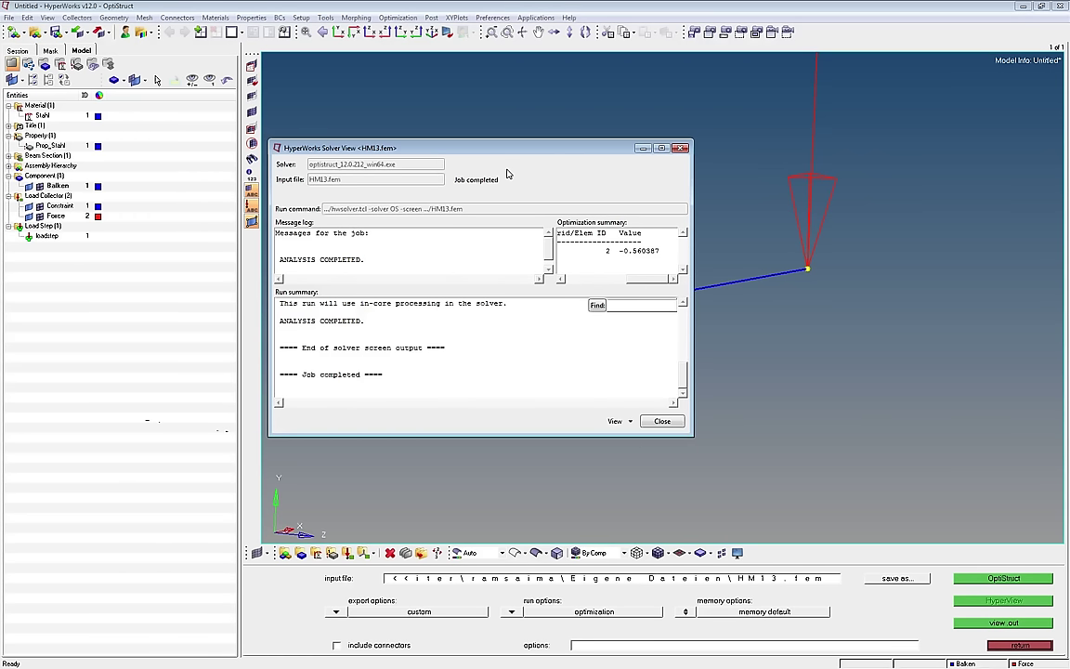
scroll(502, 312, "up", 2)
scroll(502, 312, "up", 5)
scroll(502, 312, "down", 3)
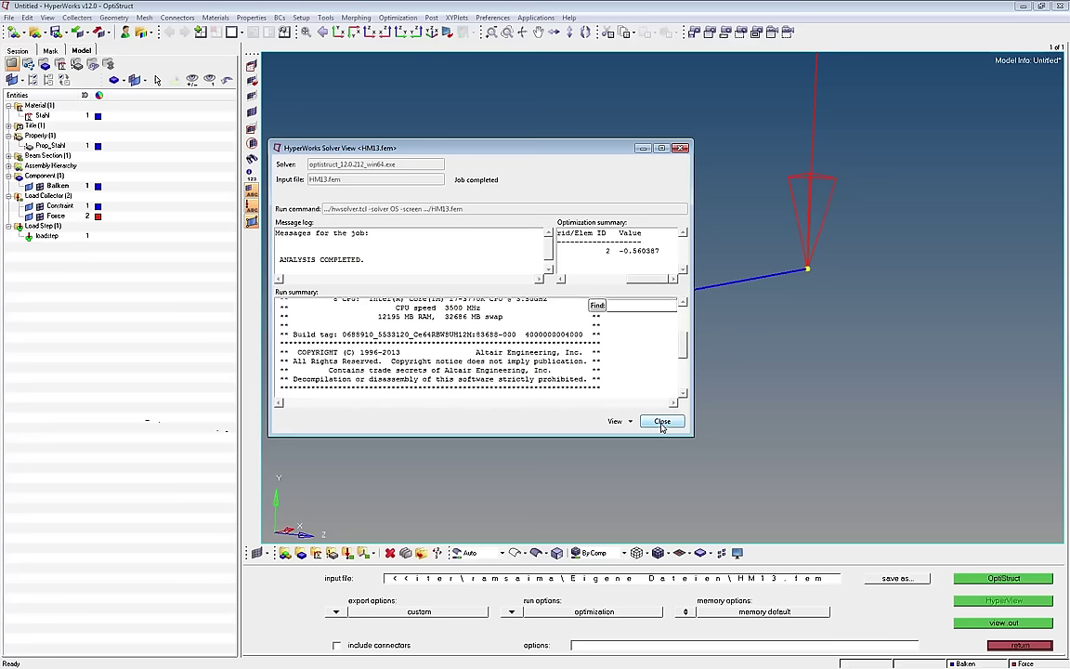
left_click(661, 422)
Step: Try to open the analysis results in HyperView
left_click(988, 599)
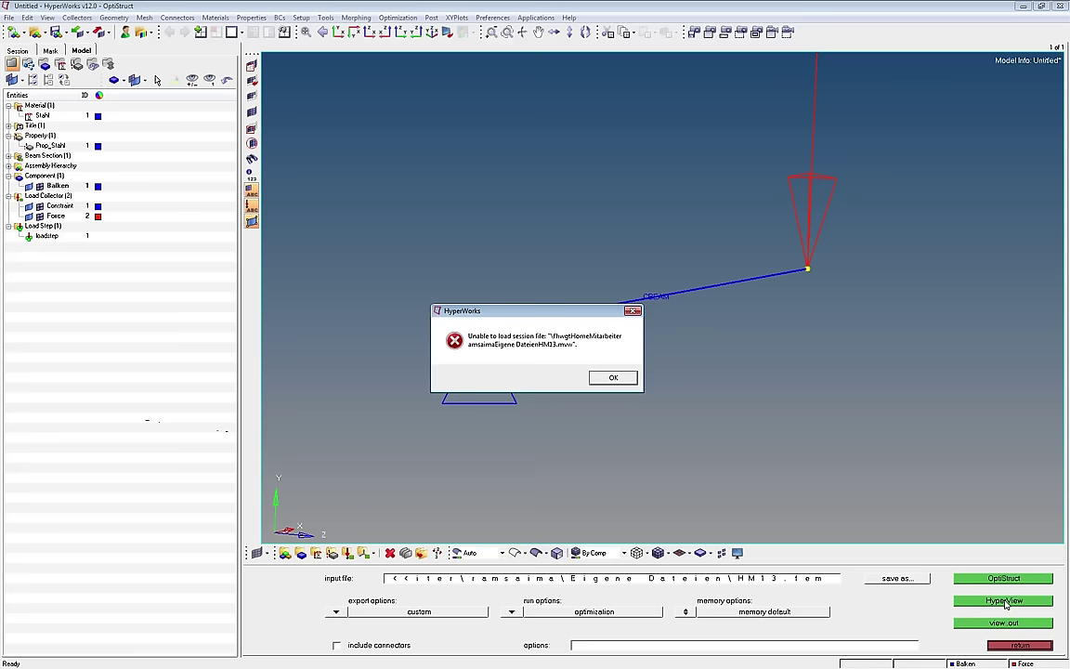
left_click(613, 377)
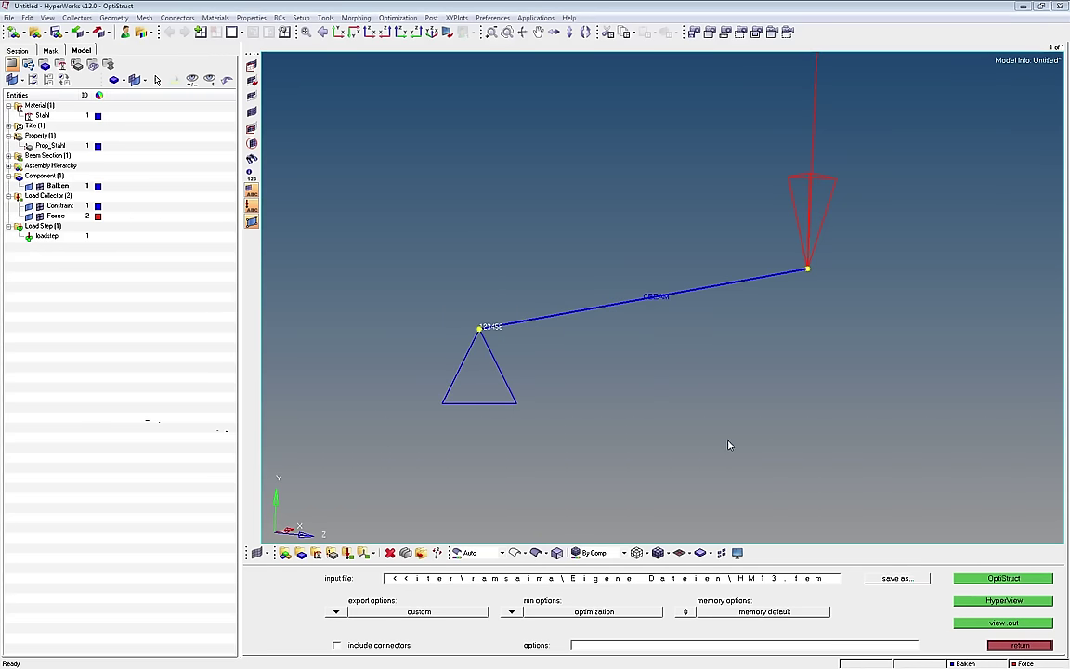
Step: Save the solver input file as HM13.fem in the temp folder on drive D
left_click_drag(901, 484, 641, 340)
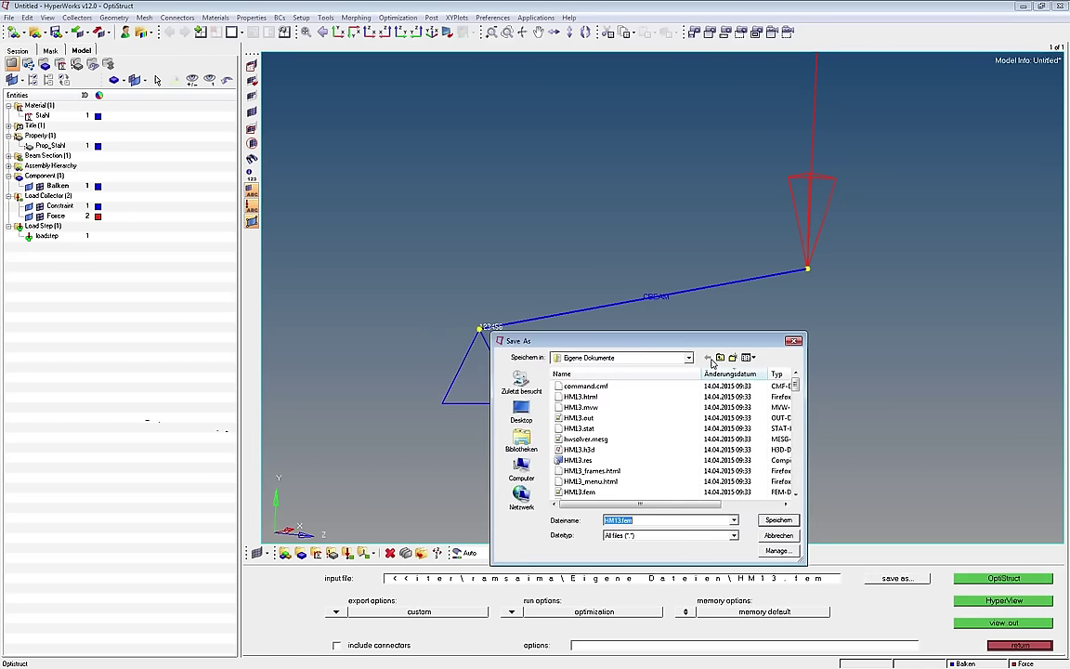
left_click(688, 358)
scroll(620, 437, "down", 3)
scroll(620, 436, "up", 5)
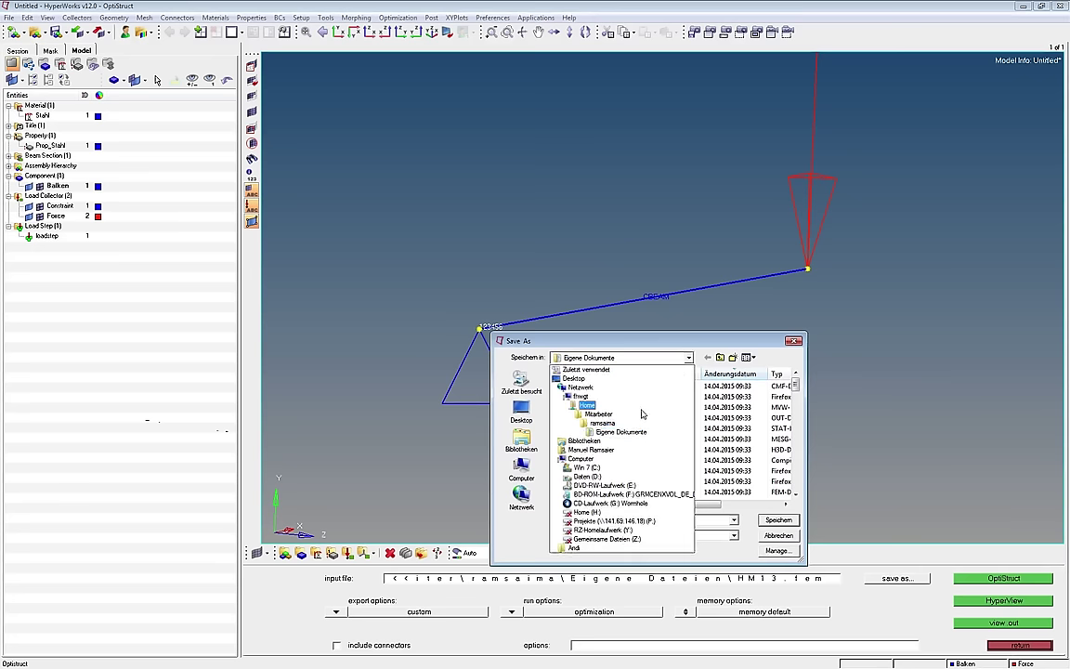
left_click(576, 432)
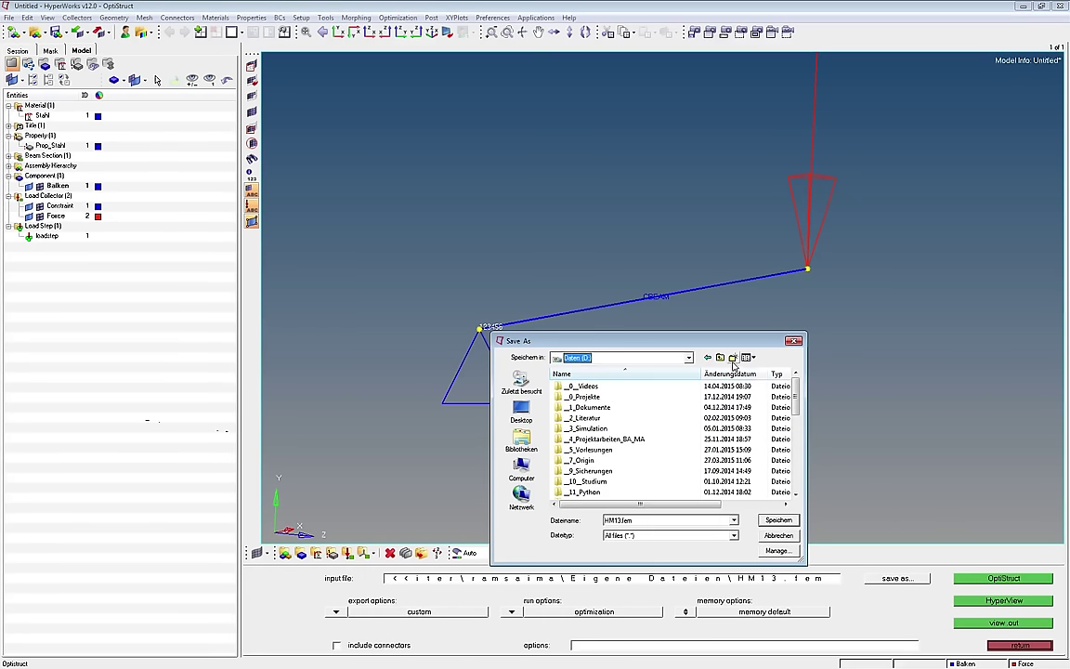
left_click(649, 407)
scroll(690, 439, "down", 1)
scroll(690, 438, "down", 3)
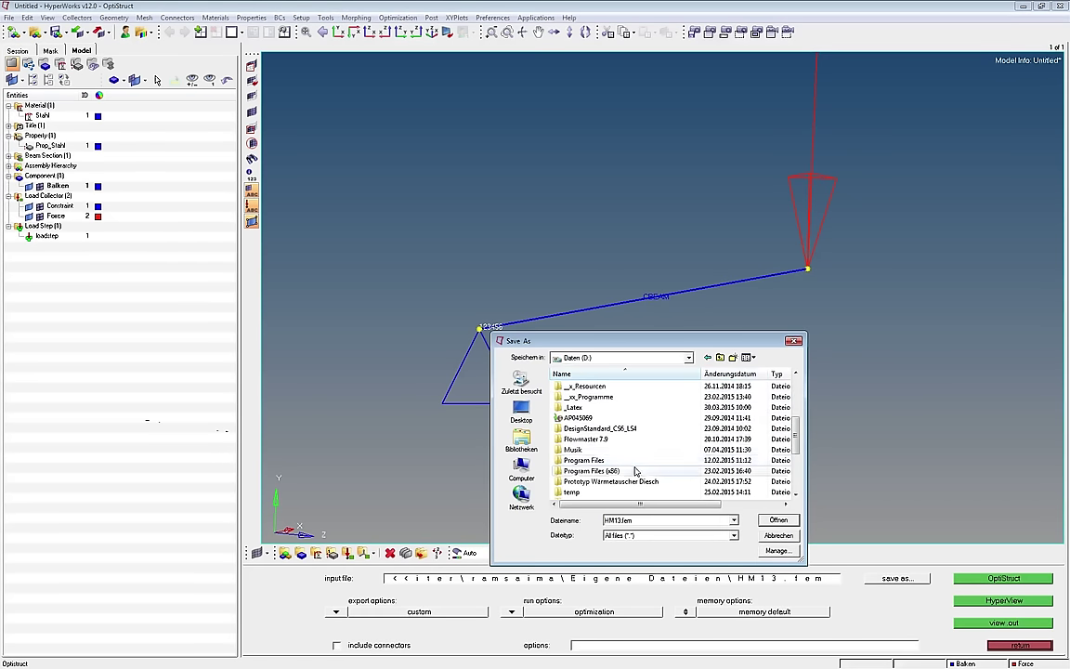
double_click(572, 492)
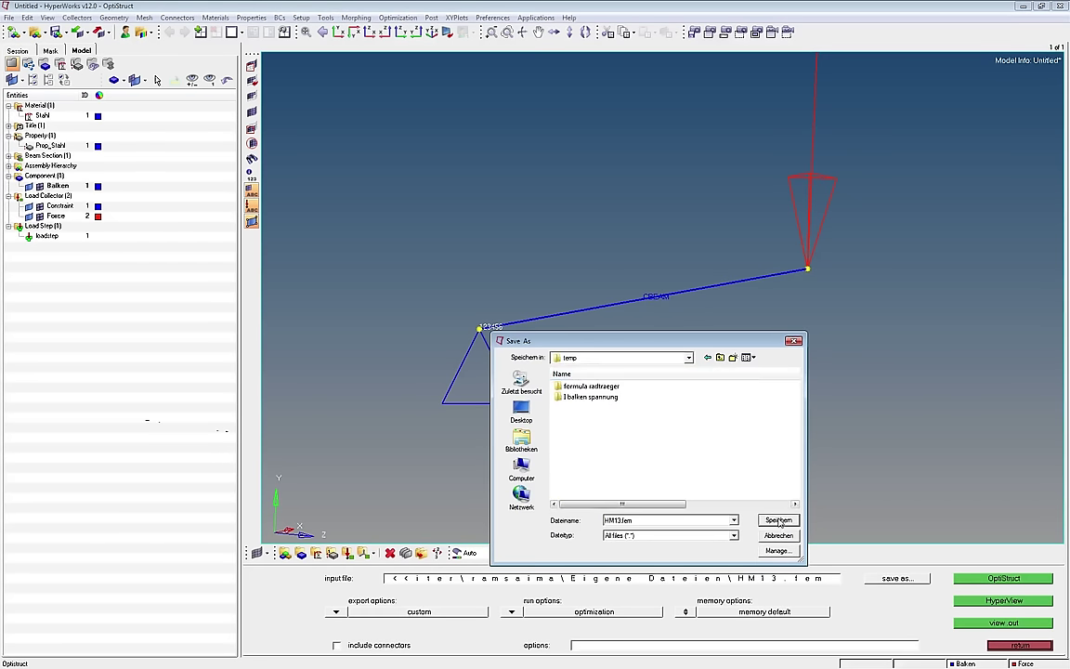
left_click(778, 519)
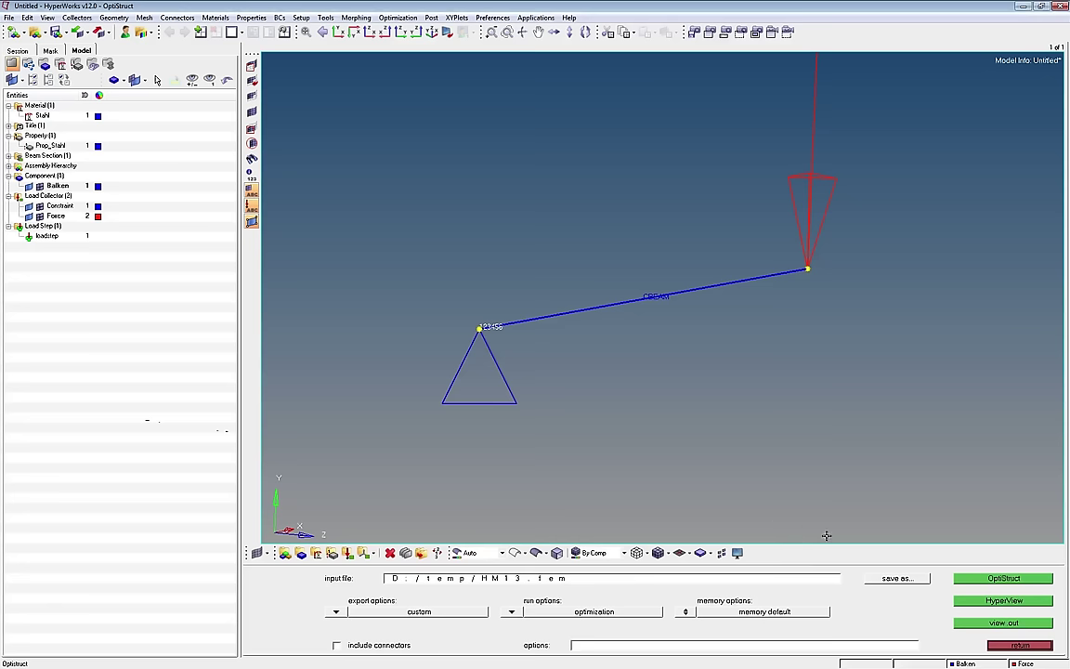
Step: Run the OptiStruct analysis on D:/temp/HM13.fem and open its results
left_click(1019, 579)
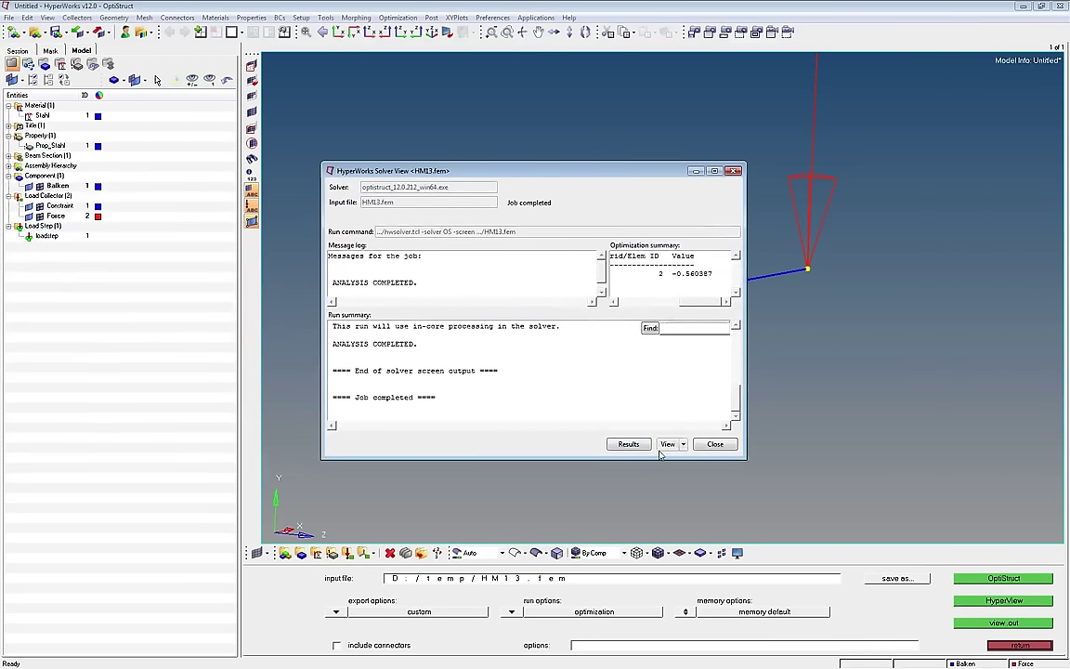
left_click(629, 444)
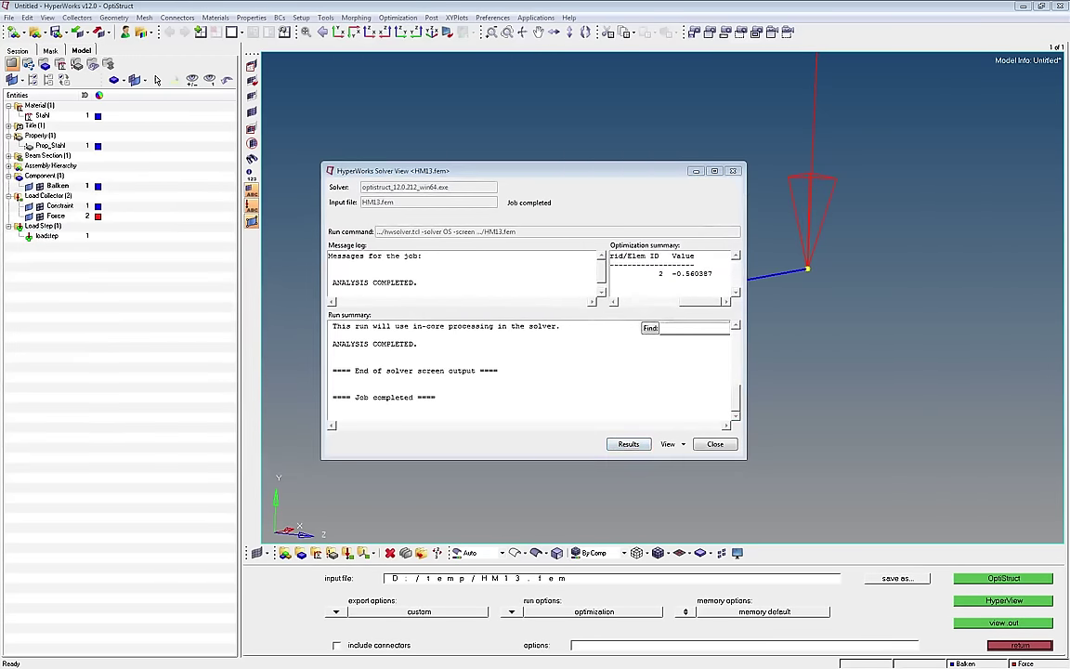